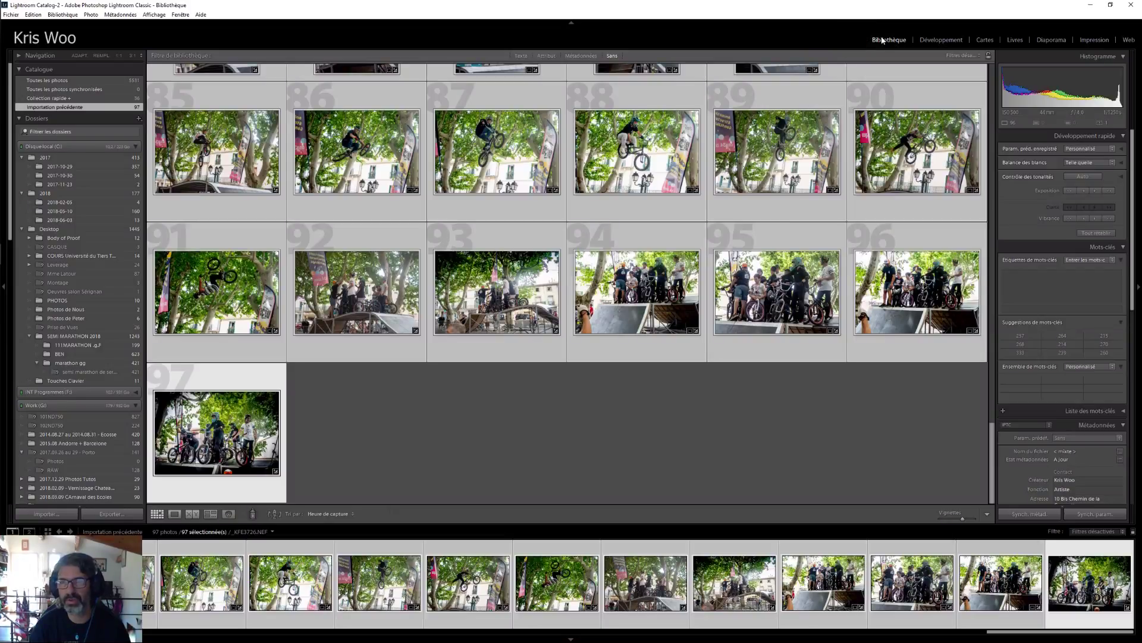
Step: Choose the folder "2018.05.18 à 05.23 Londres" under 2018 on the Work (G:) drive as the import source
click(939, 39)
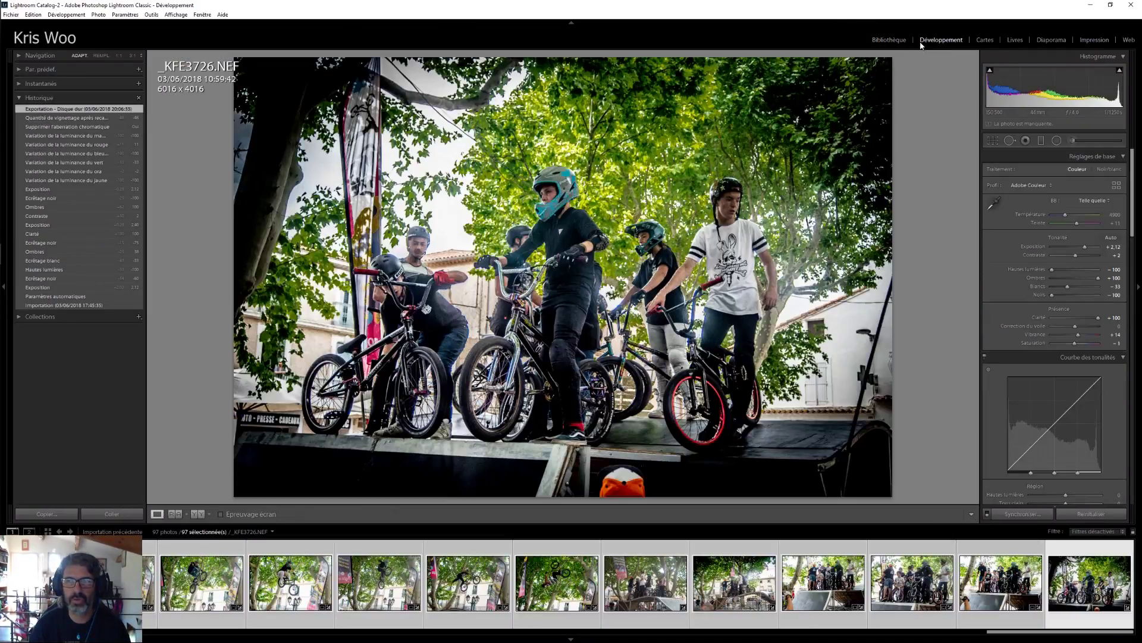
click(889, 43)
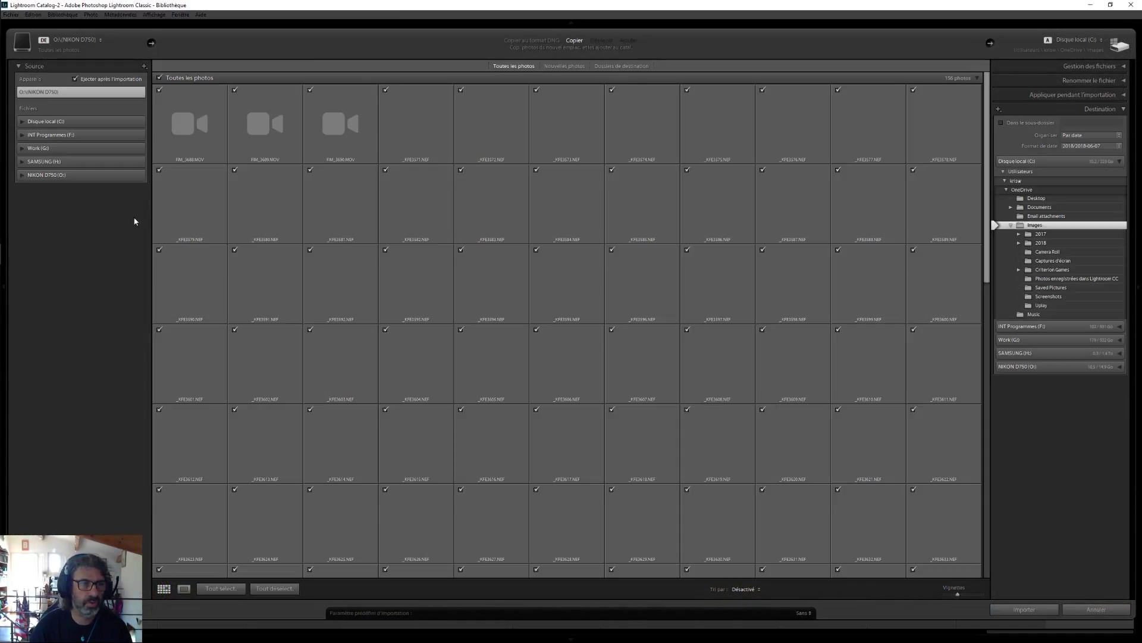
click(22, 148)
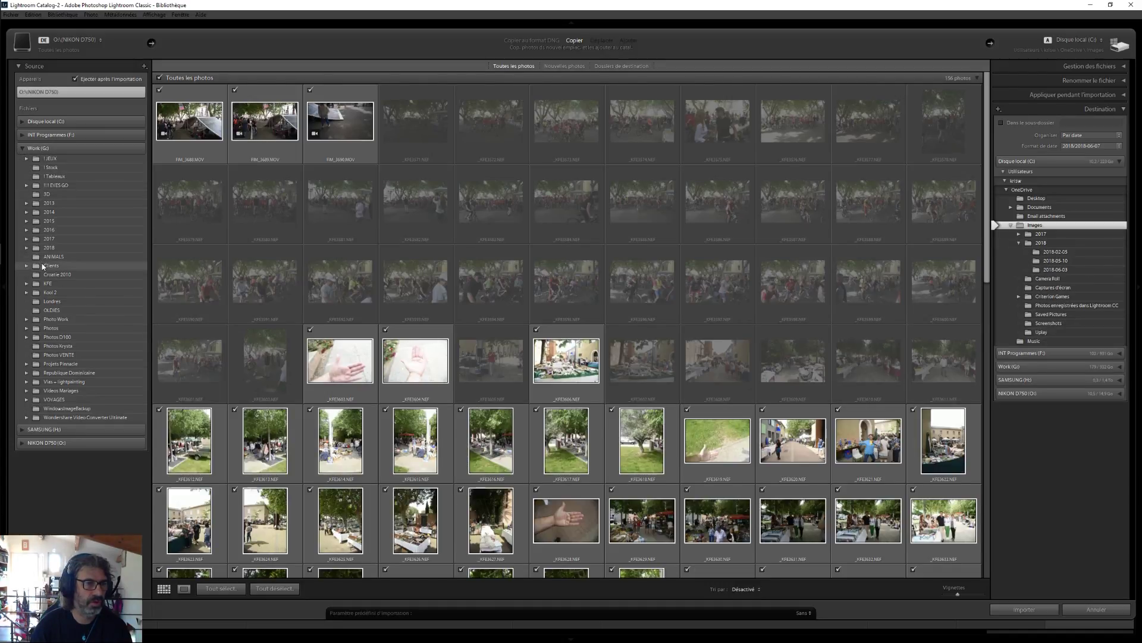
click(26, 248)
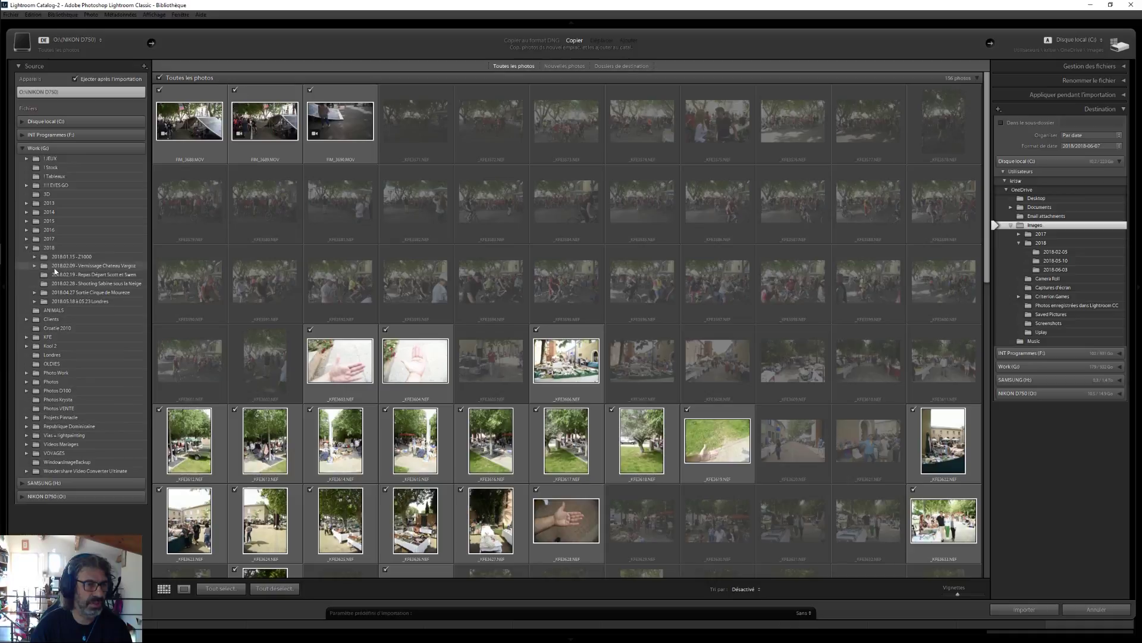
click(94, 301)
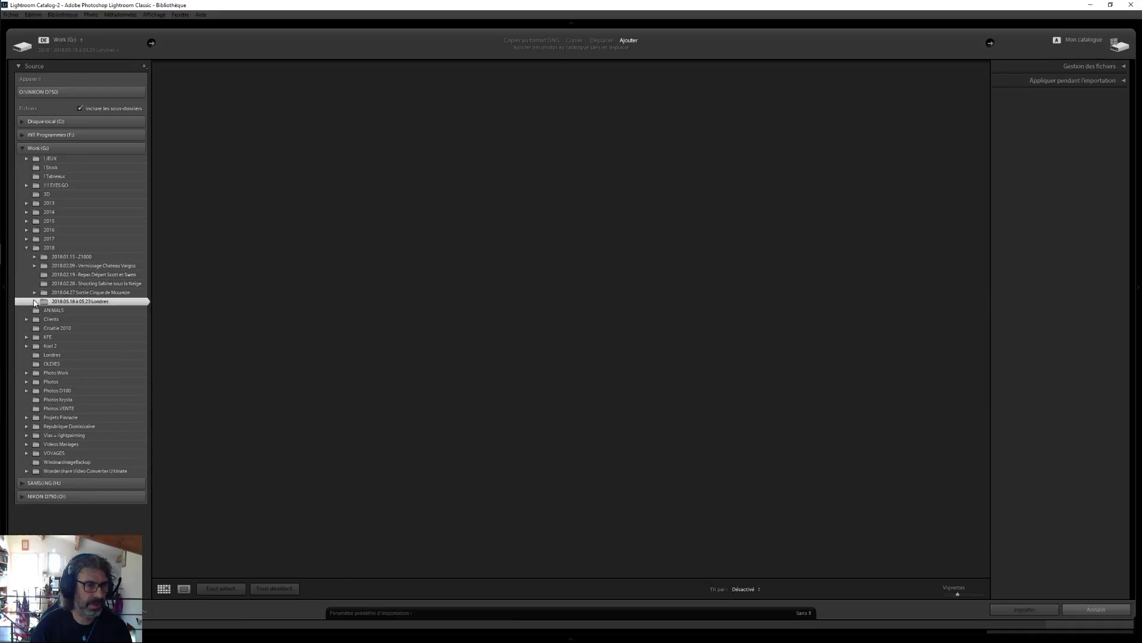
click(31, 303)
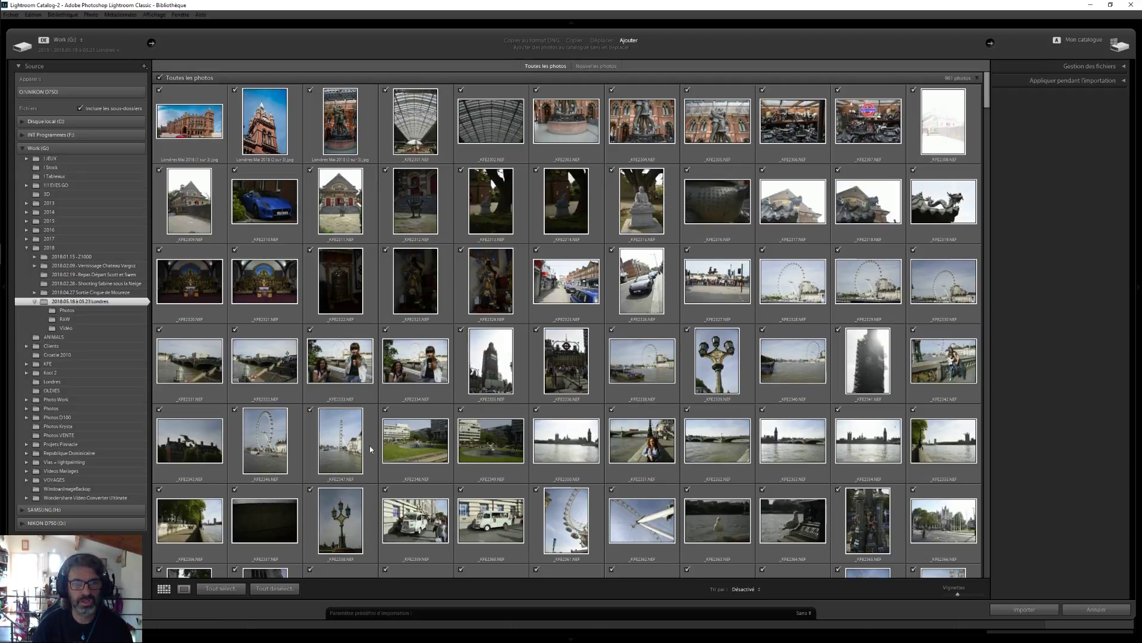
Step: Deselect all photos, mark only the bright Ferris wheel photo and the ornate street lamp photo, and import them
click(271, 589)
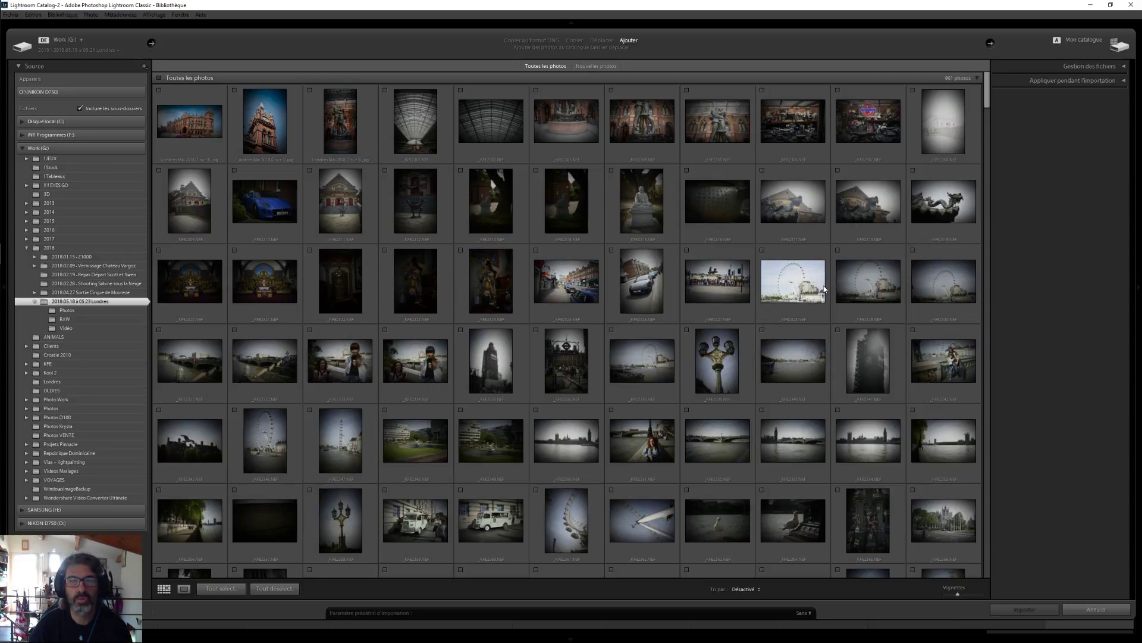
click(763, 251)
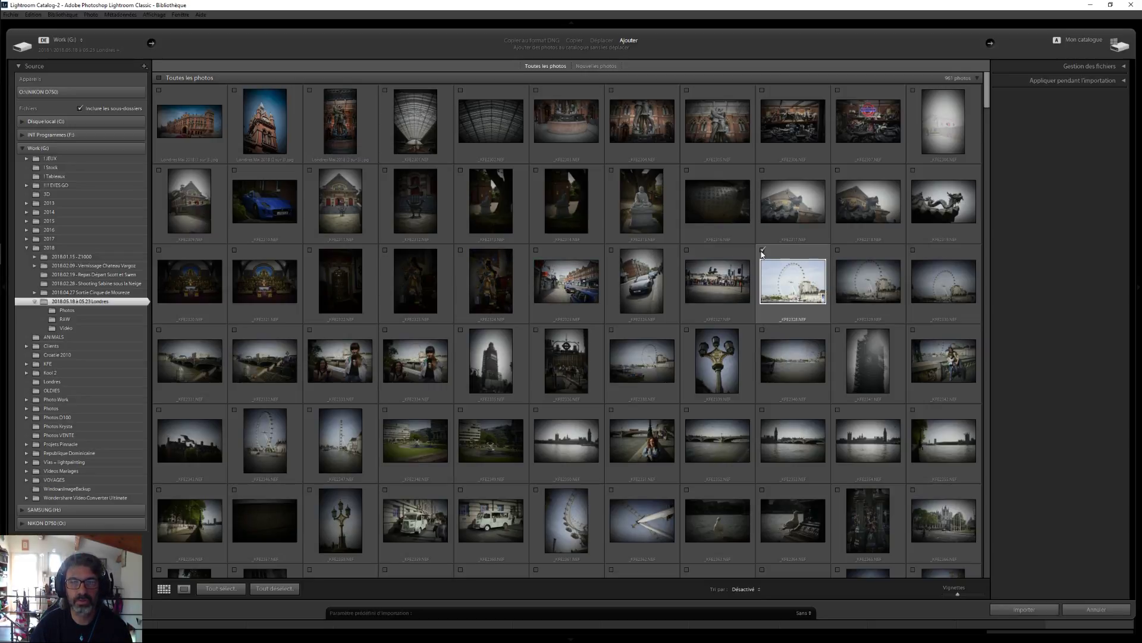
click(720, 362)
click(687, 330)
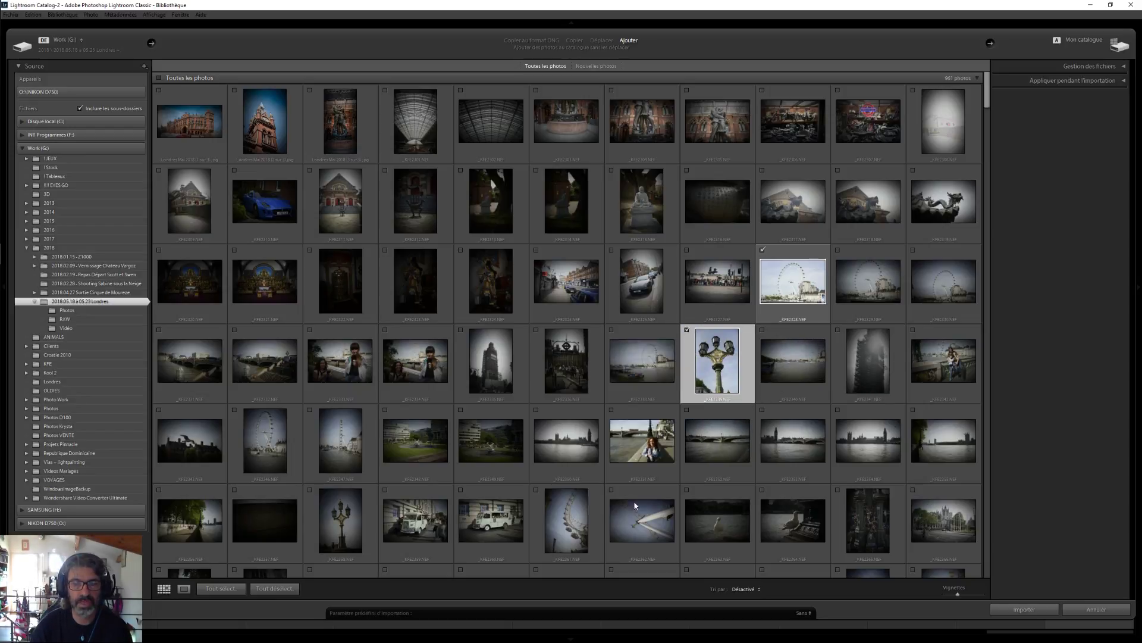
click(1024, 609)
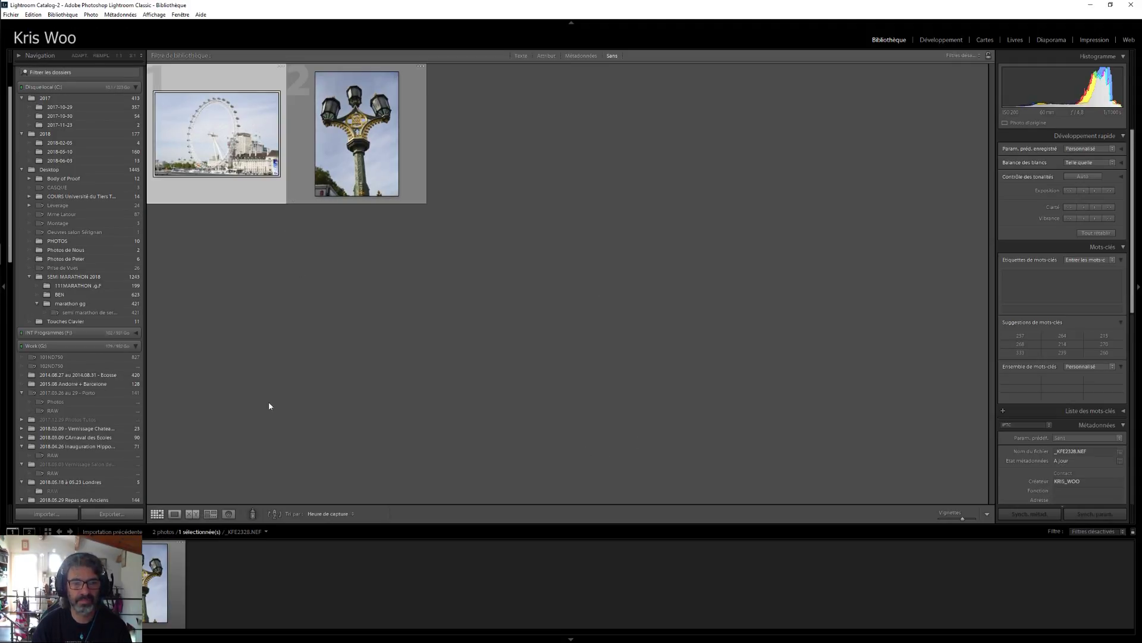
Step: Open the Ferris wheel photo in the Develop module and inspect the wheel's details at 1:1 magnification
click(940, 39)
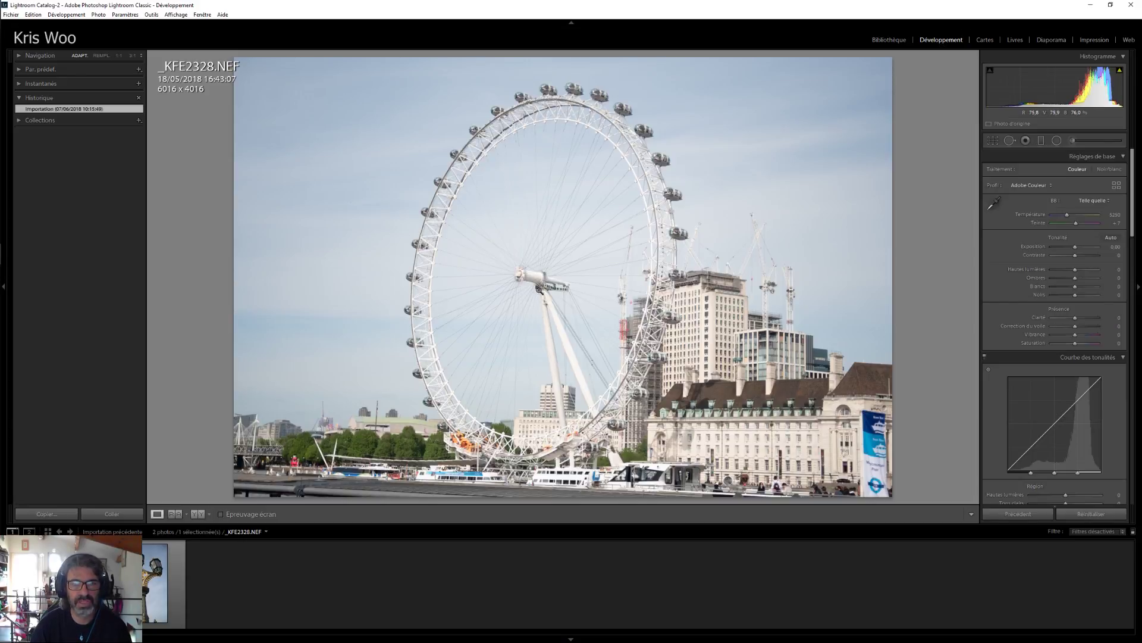
click(535, 279)
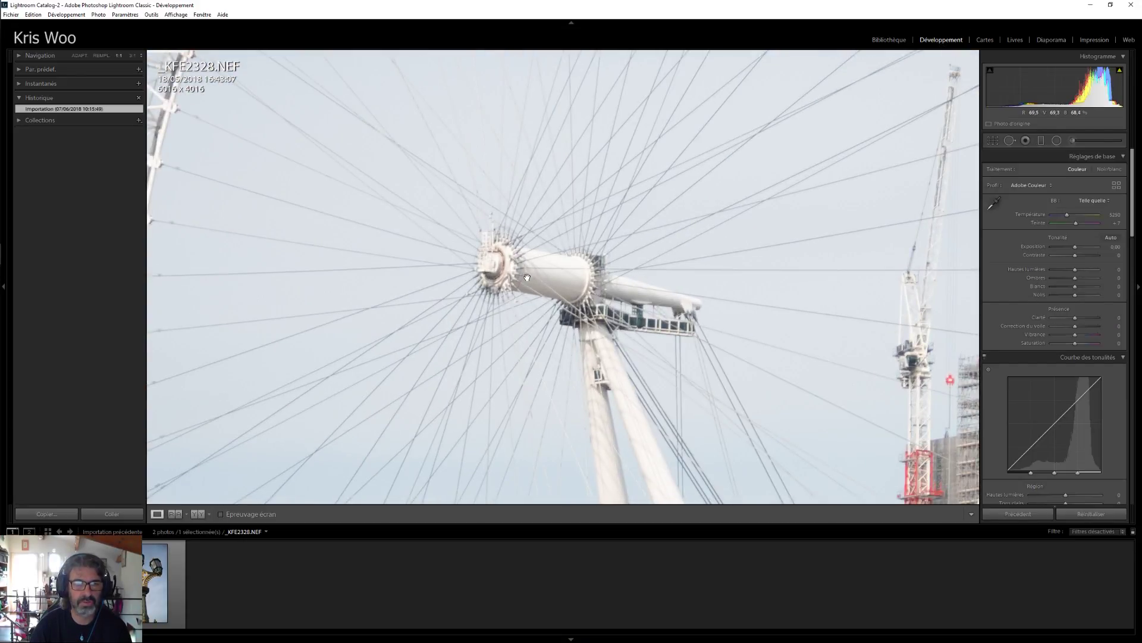
drag(930, 312, 603, 303)
drag(755, 291, 574, 389)
drag(435, 154, 615, 379)
drag(503, 238, 645, 476)
drag(380, 125, 575, 322)
click(575, 322)
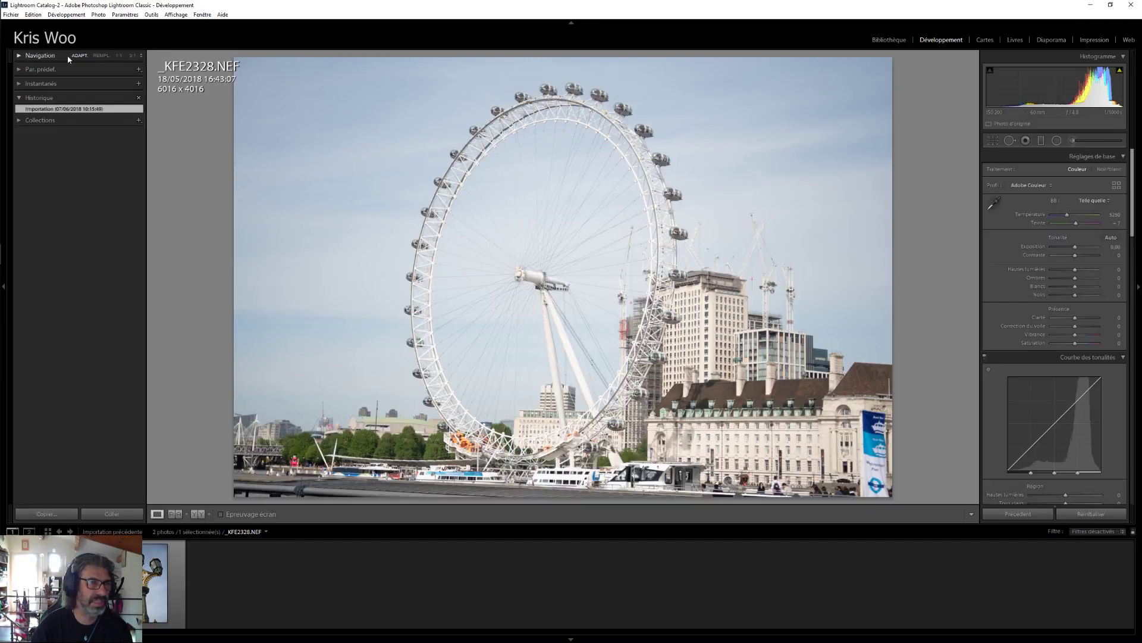
Step: Inspect a passenger capsule on the upper rim of the wheel at 8:1 magnification
click(142, 57)
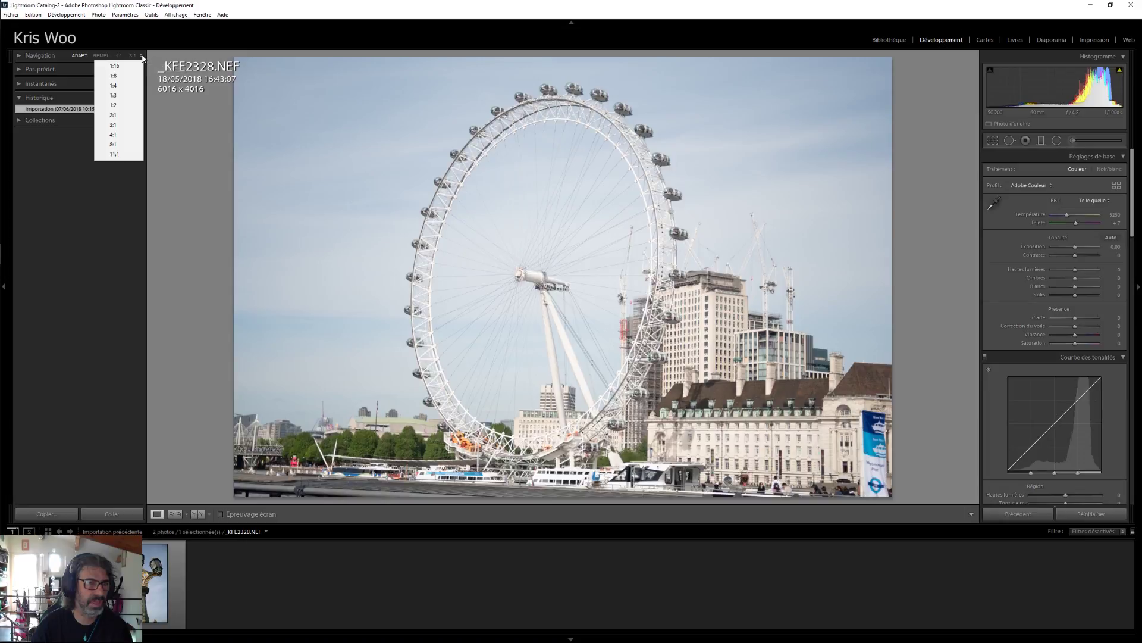
click(115, 146)
drag(523, 189, 590, 321)
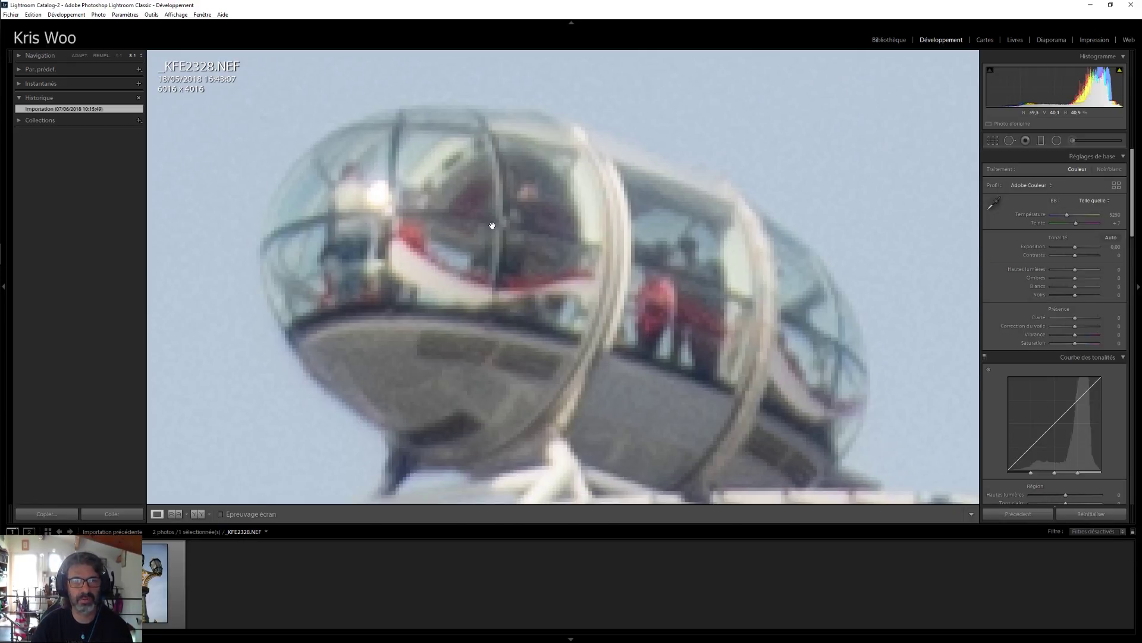
drag(492, 225, 495, 204)
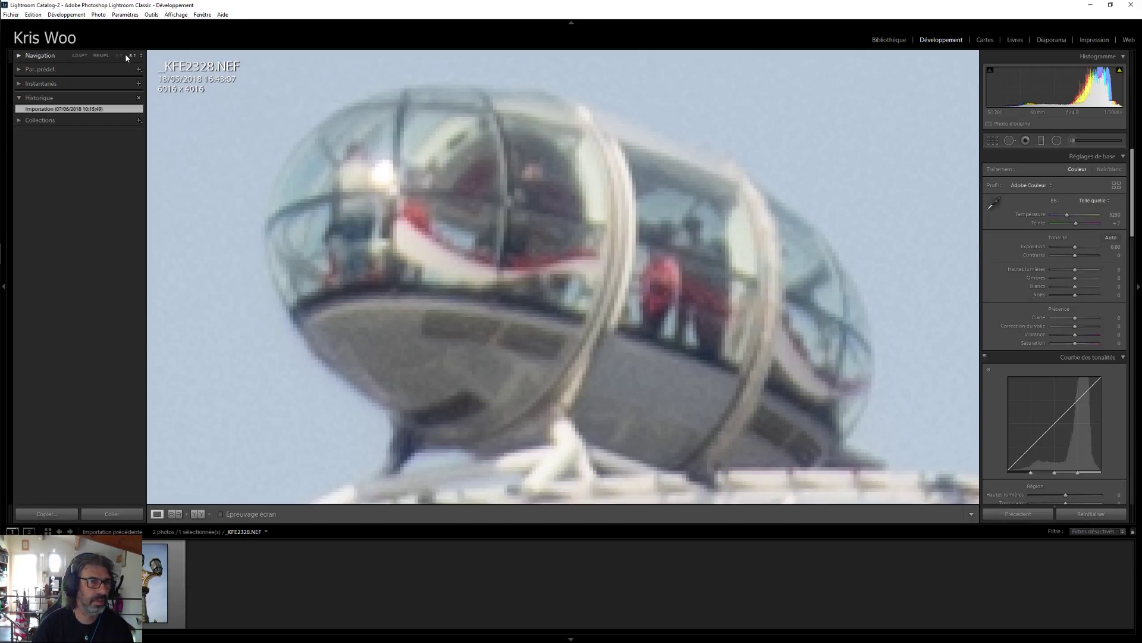
Step: Examine the capsules, rim and cables at 4:1 magnification and return to the fitted view of the whole photo
click(141, 56)
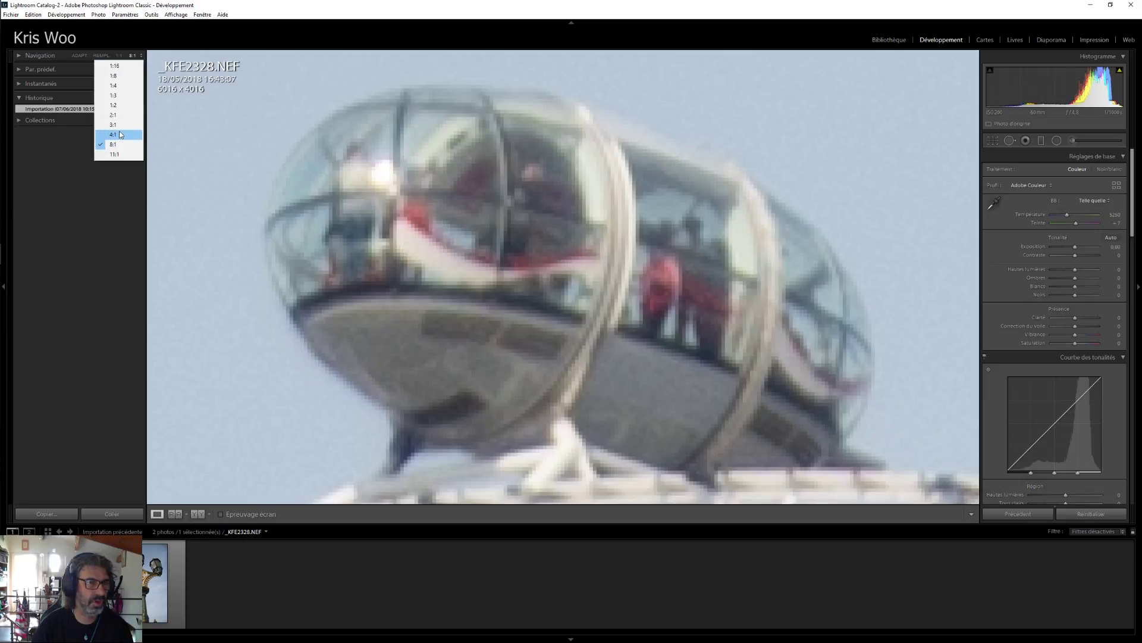
click(121, 135)
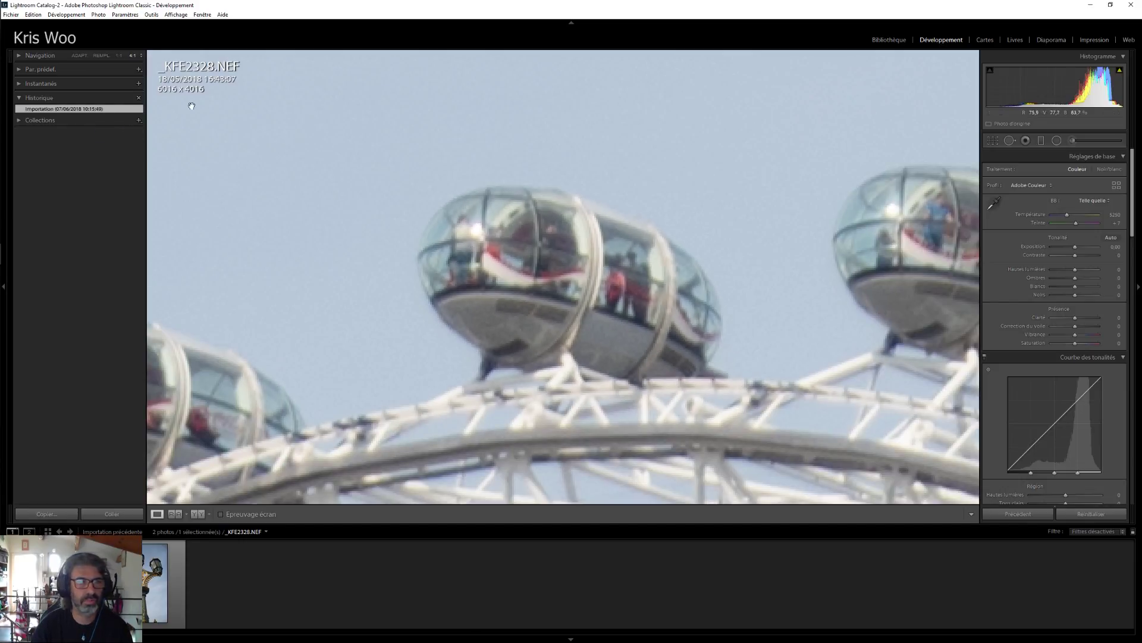
scroll(582, 339, down, 5)
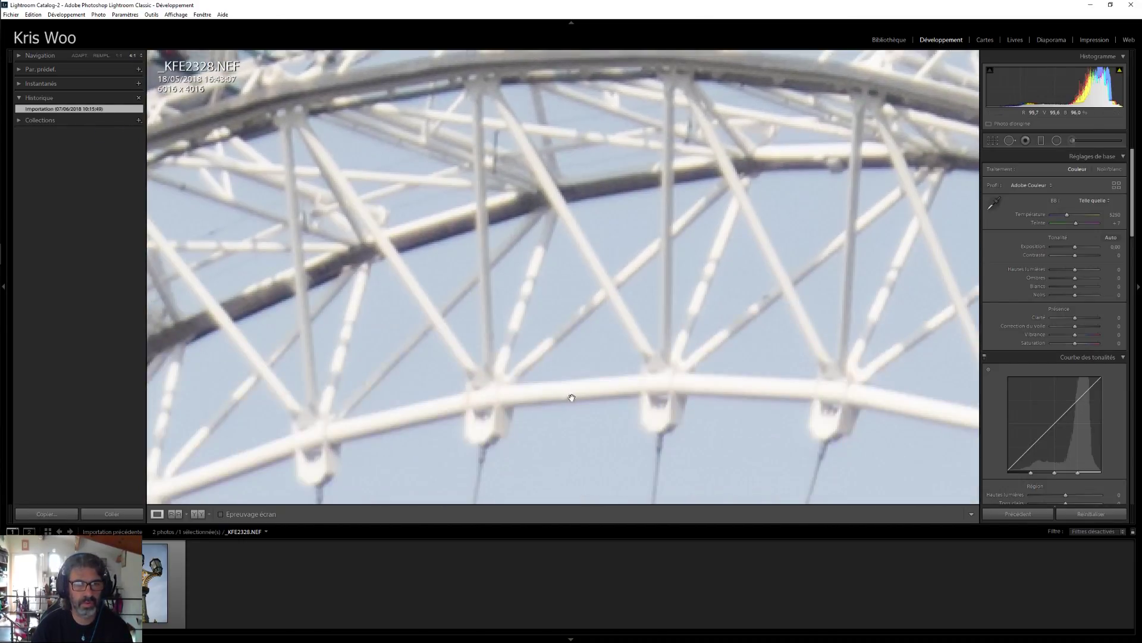
scroll(572, 394, down, 8)
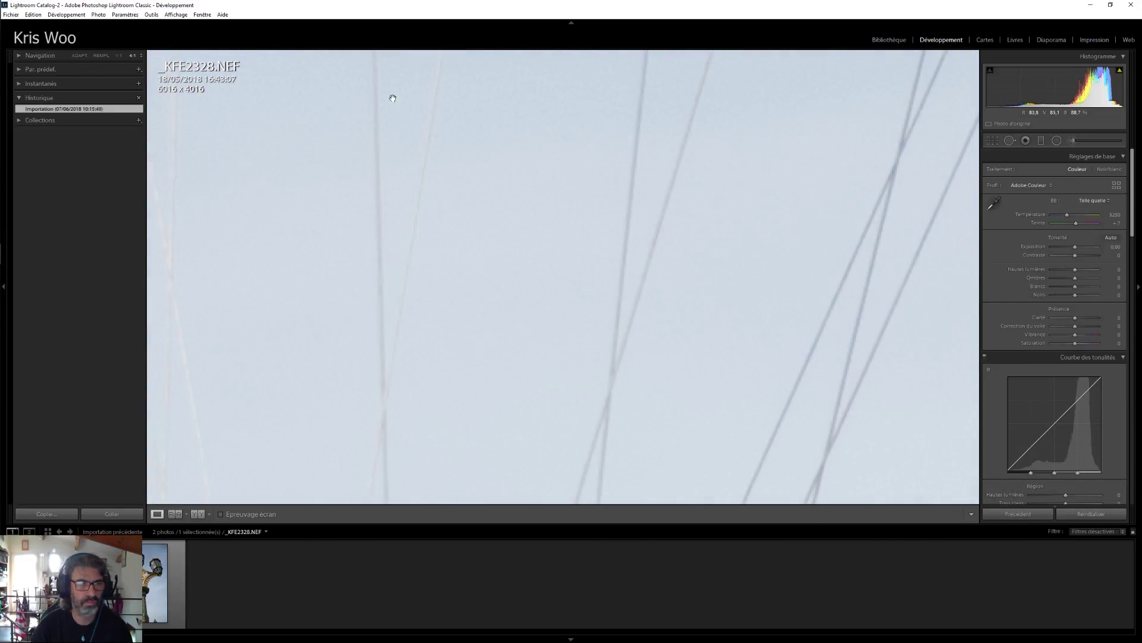
click(360, 97)
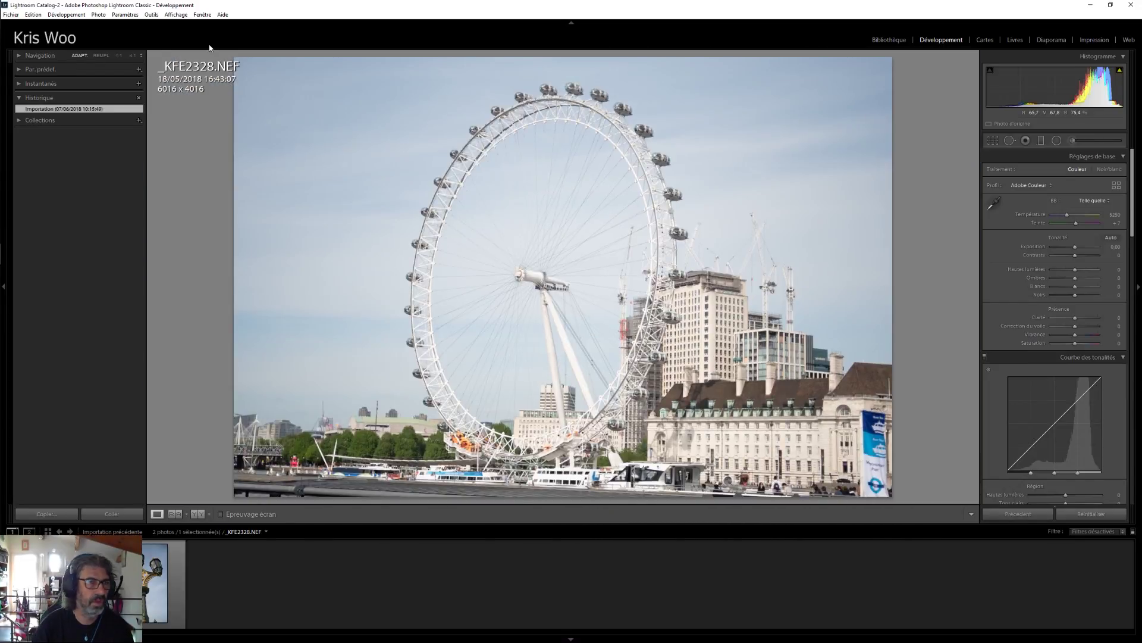
click(100, 56)
click(79, 56)
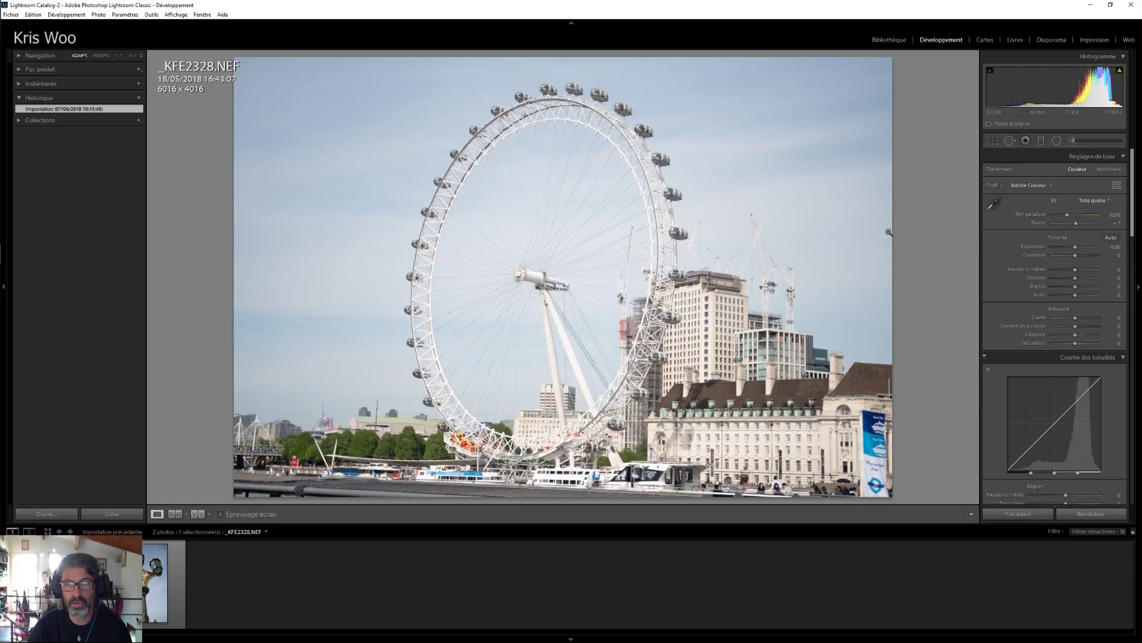
Step: Apply automatic tone settings to the photo, reset all adjustments, and apply the automatic tone settings again
click(1115, 241)
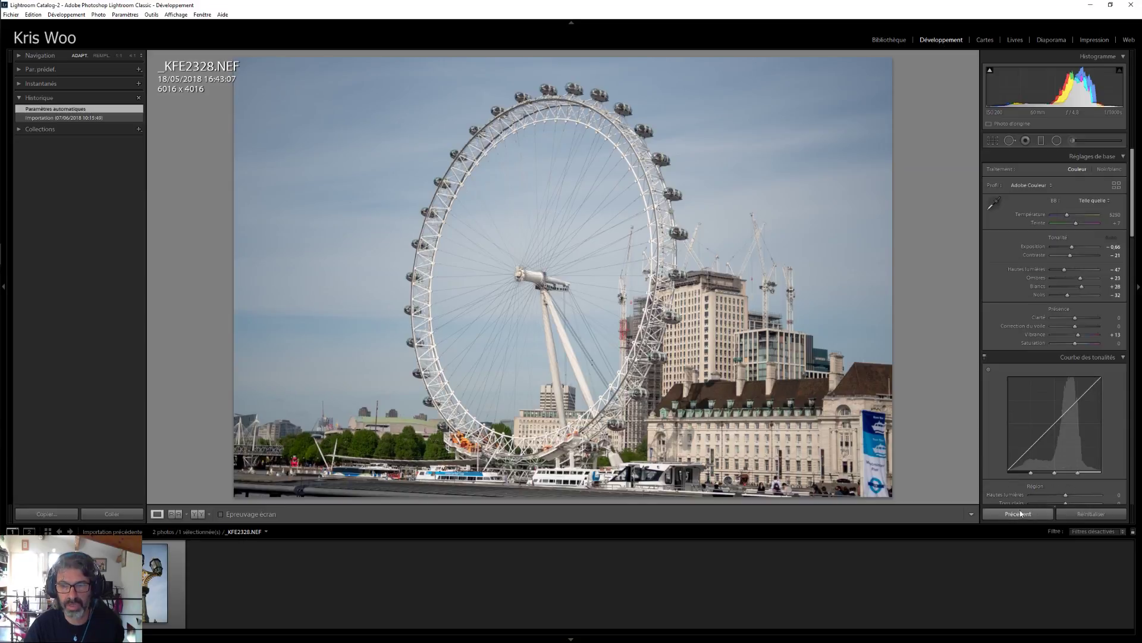
click(1103, 514)
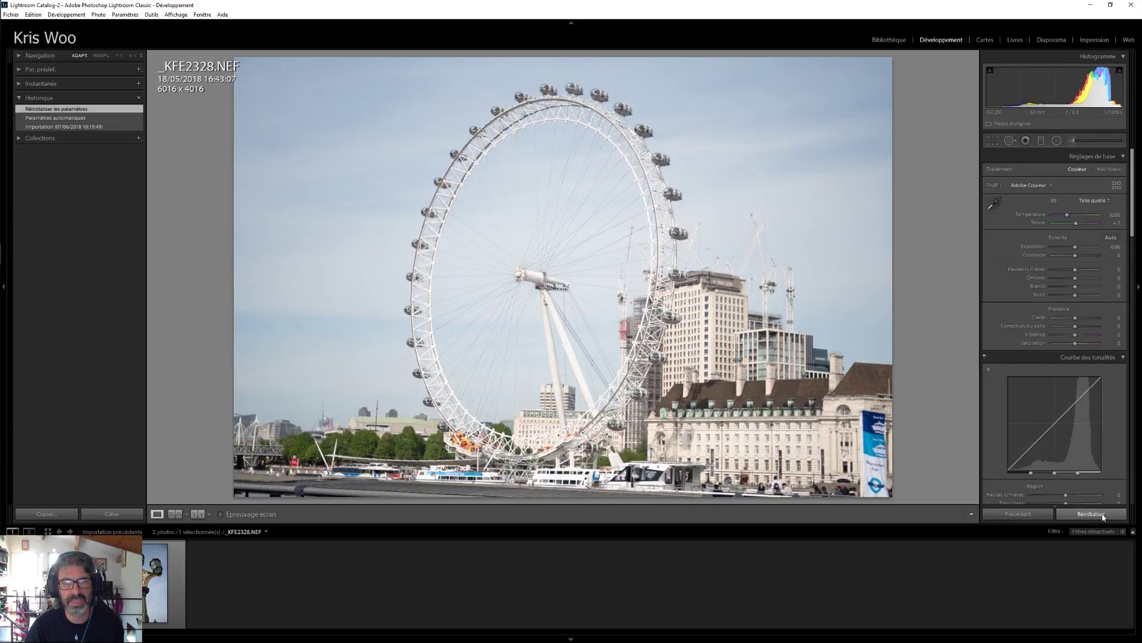
click(1111, 238)
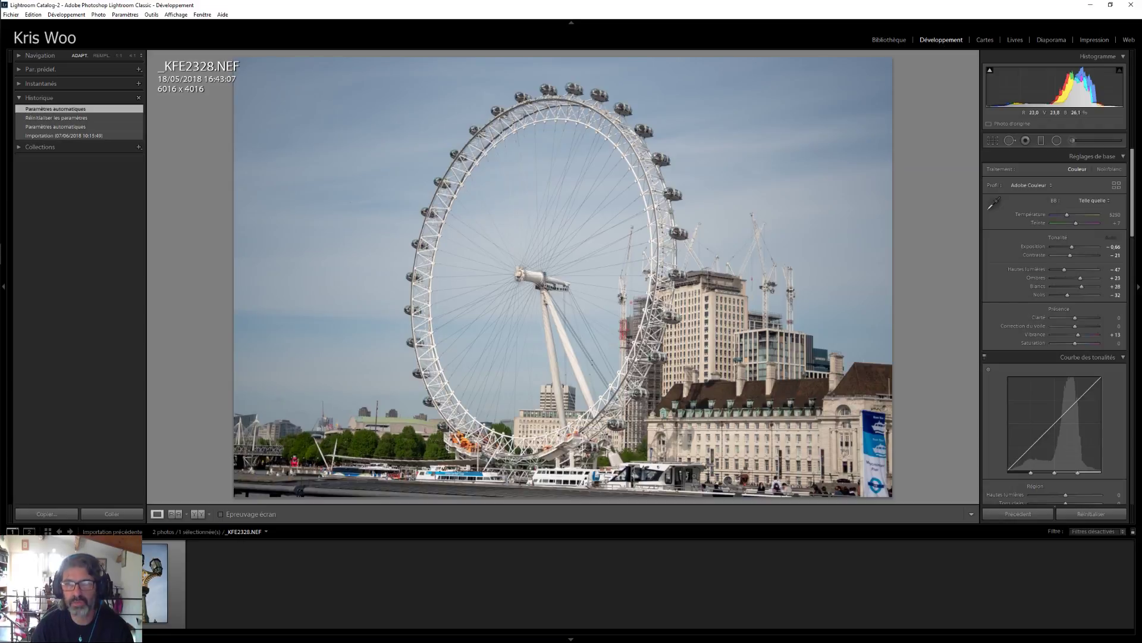
Step: Rotate the photo's crop to an angle of 0.54 and replace that angle with automatic straightening
click(993, 140)
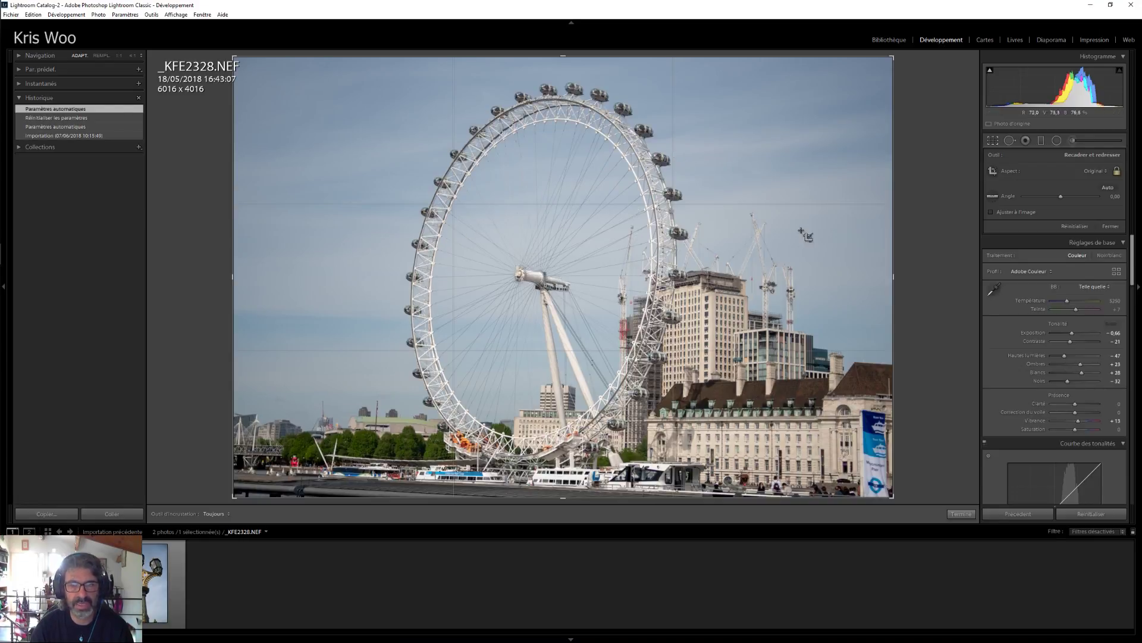
drag(1062, 196, 1067, 195)
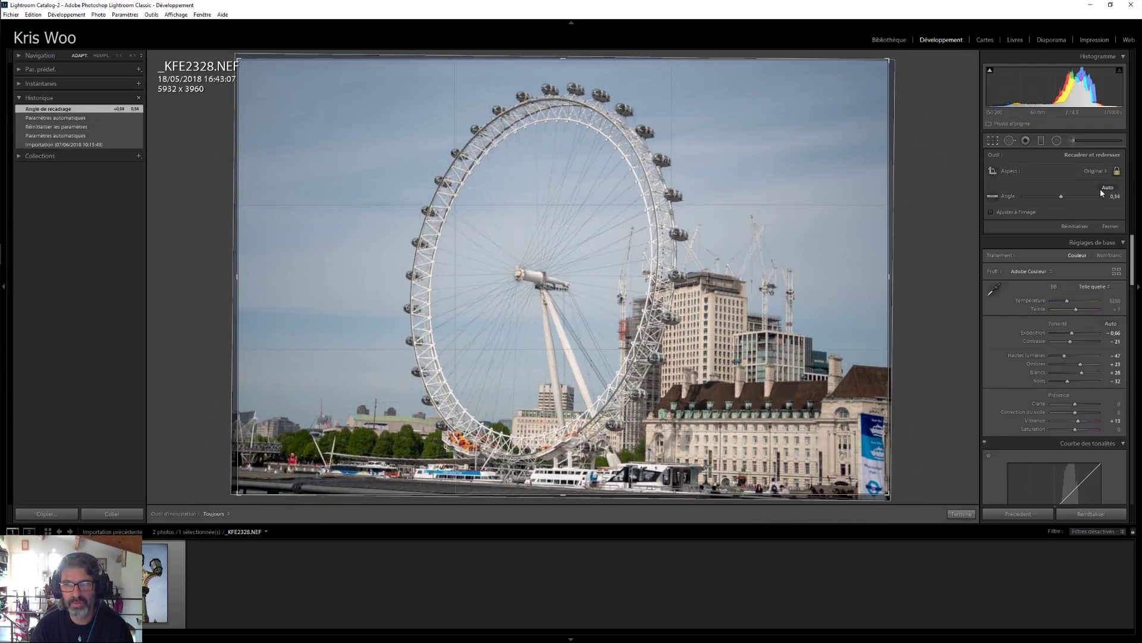
click(1105, 190)
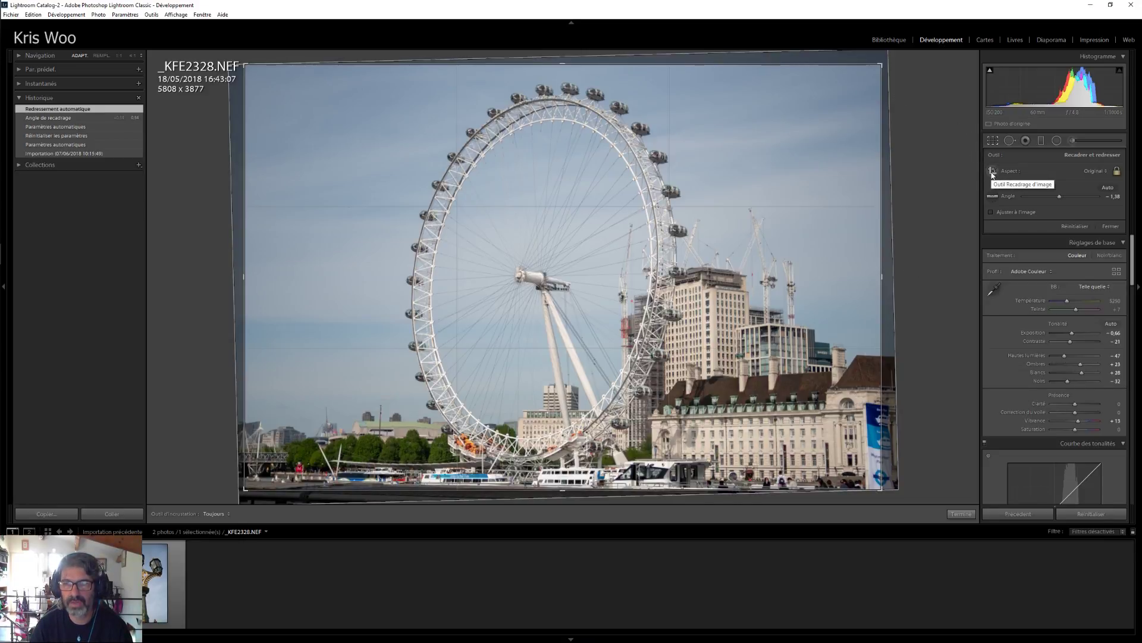
Step: Try a tighter crop by pulling in the frame's upper corners, and restore the crop to its full extent
drag(881, 68, 805, 135)
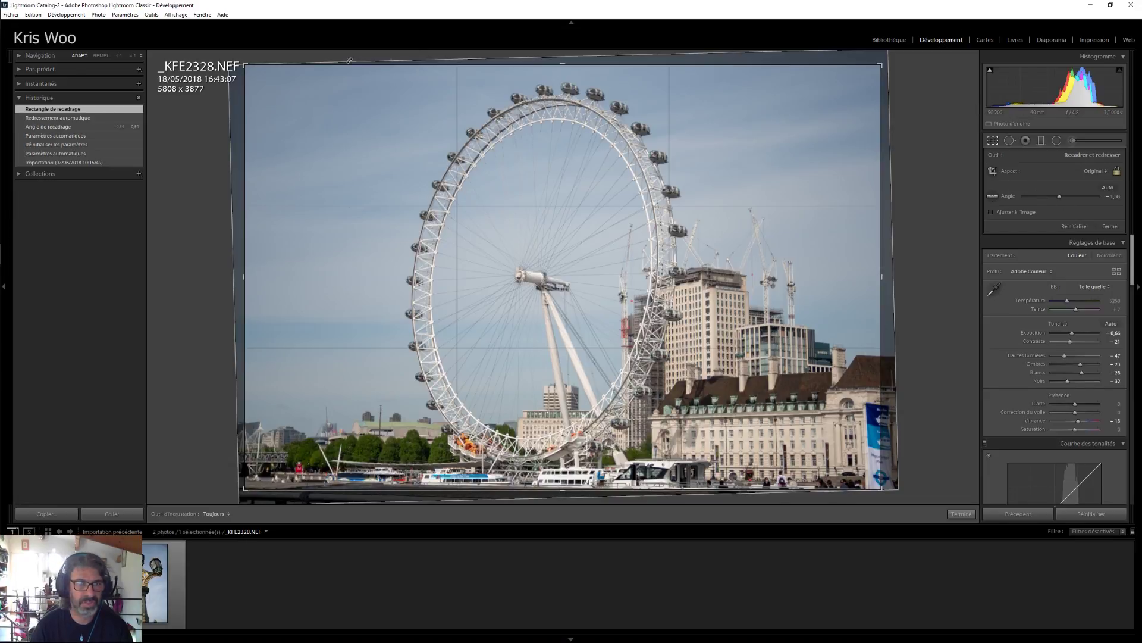
drag(248, 61, 330, 111)
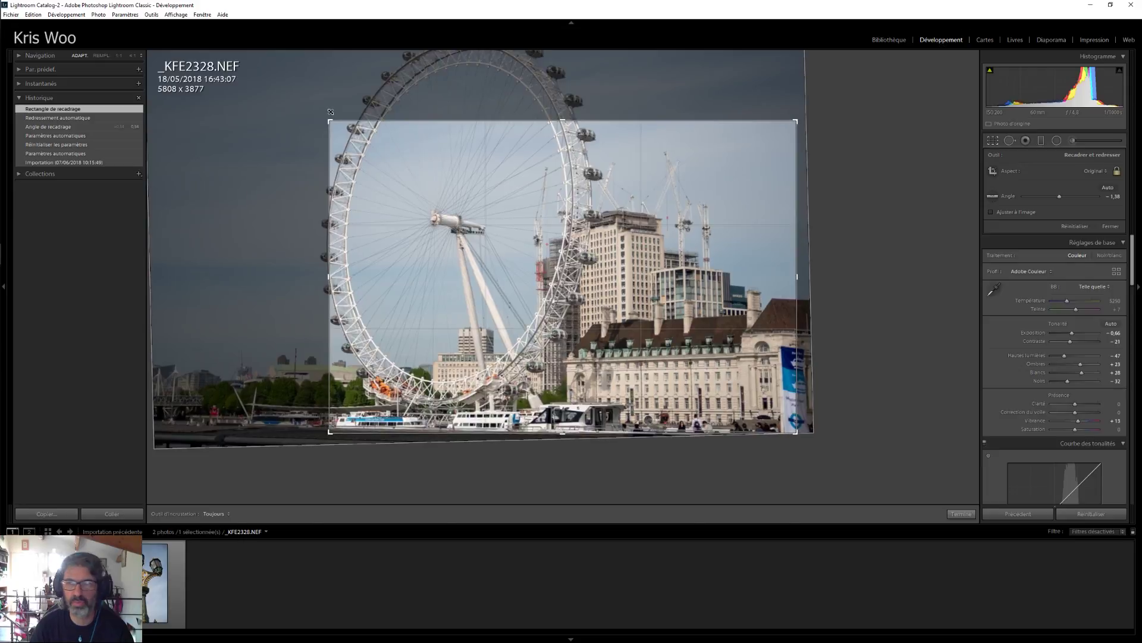
drag(330, 111, 212, 40)
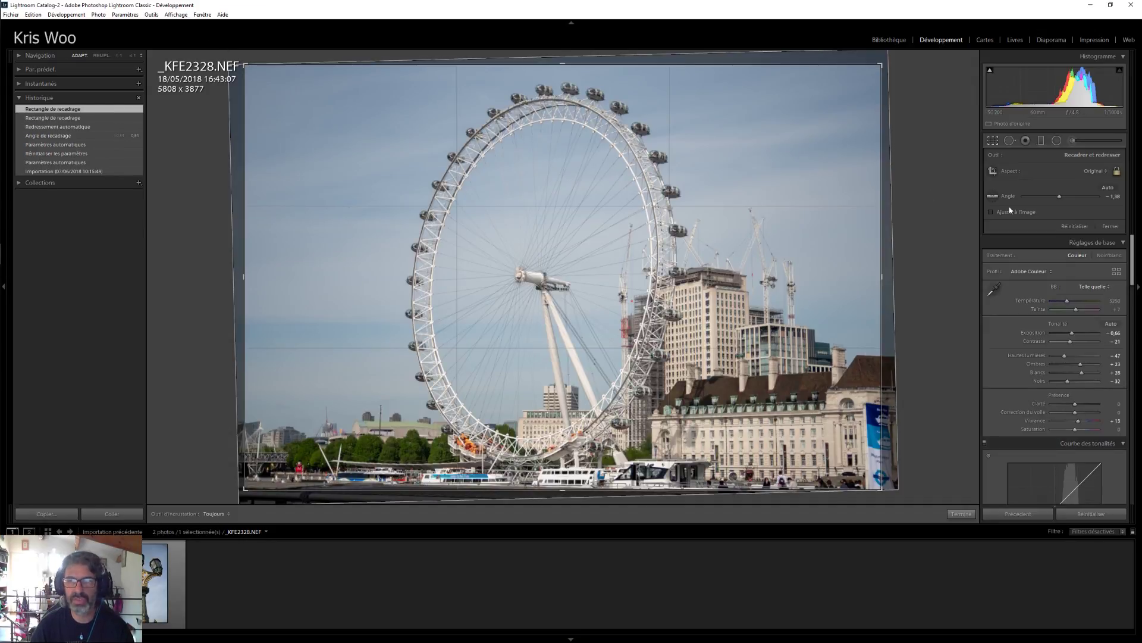
Step: Finish cropping, try healing a spot in the sky above the distant skyline with a spot size of 76, and undo the correction
click(1111, 227)
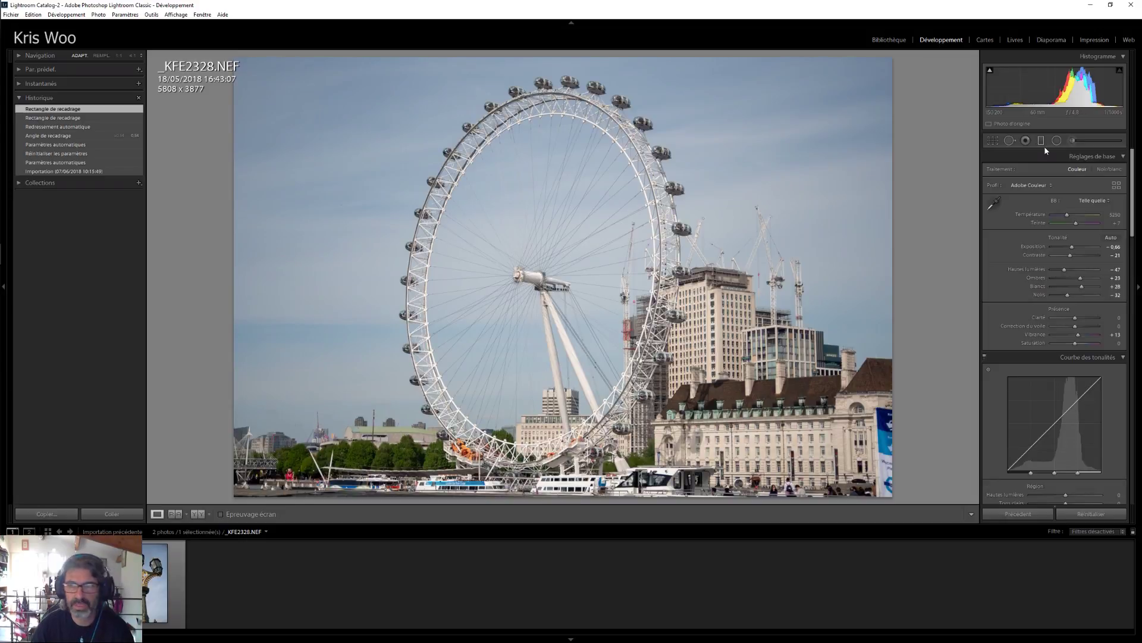
key(q)
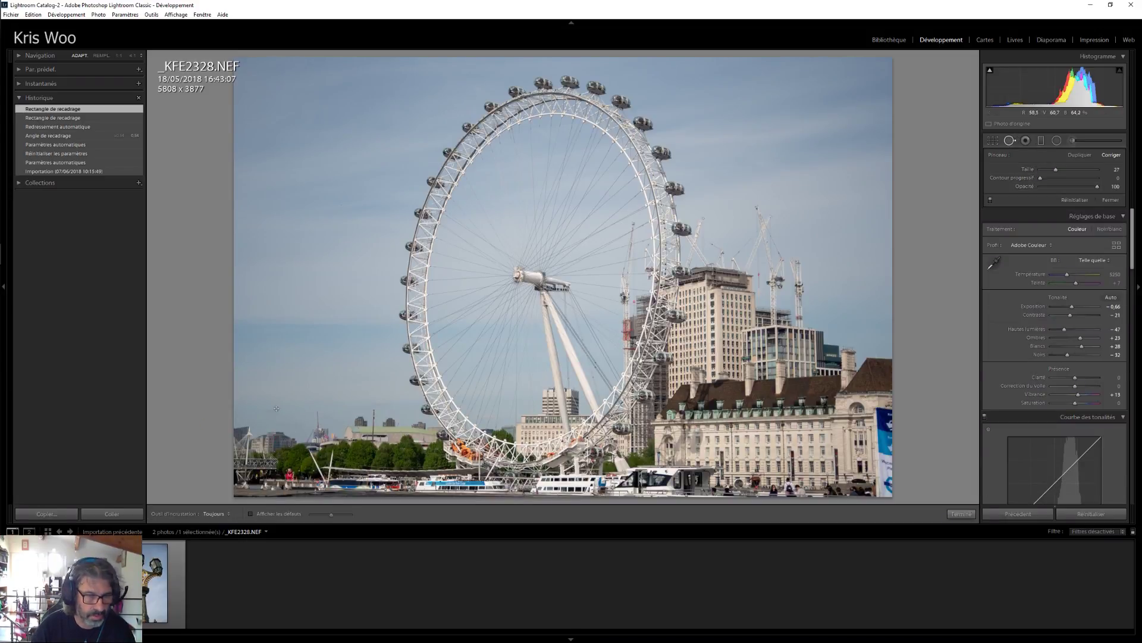
scroll(321, 409, up, 10)
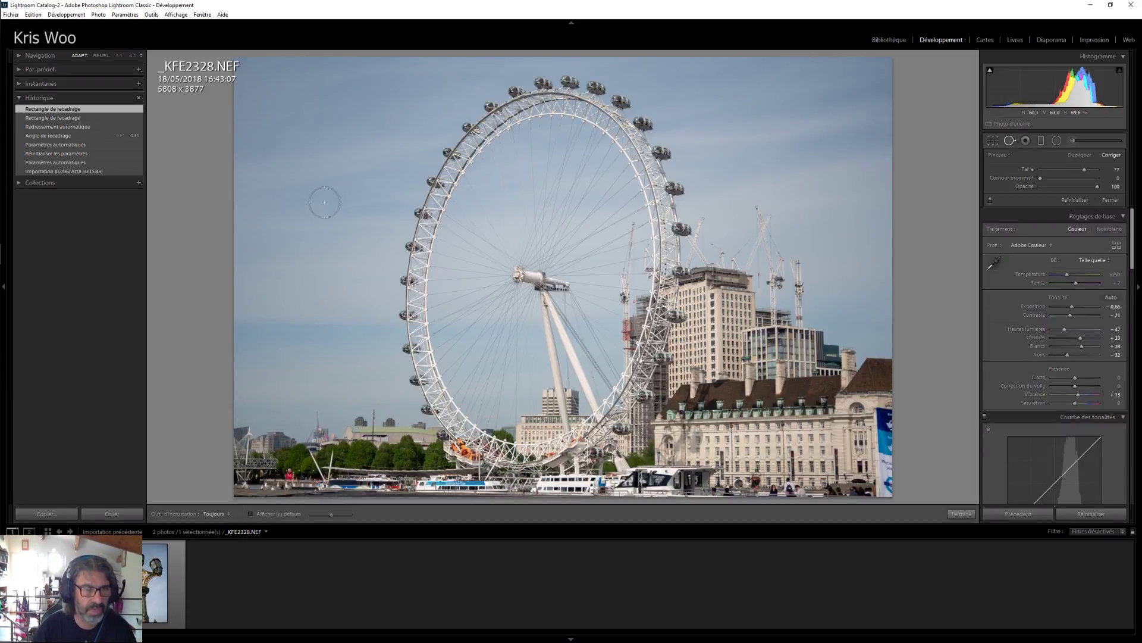
scroll(325, 232, up, 2)
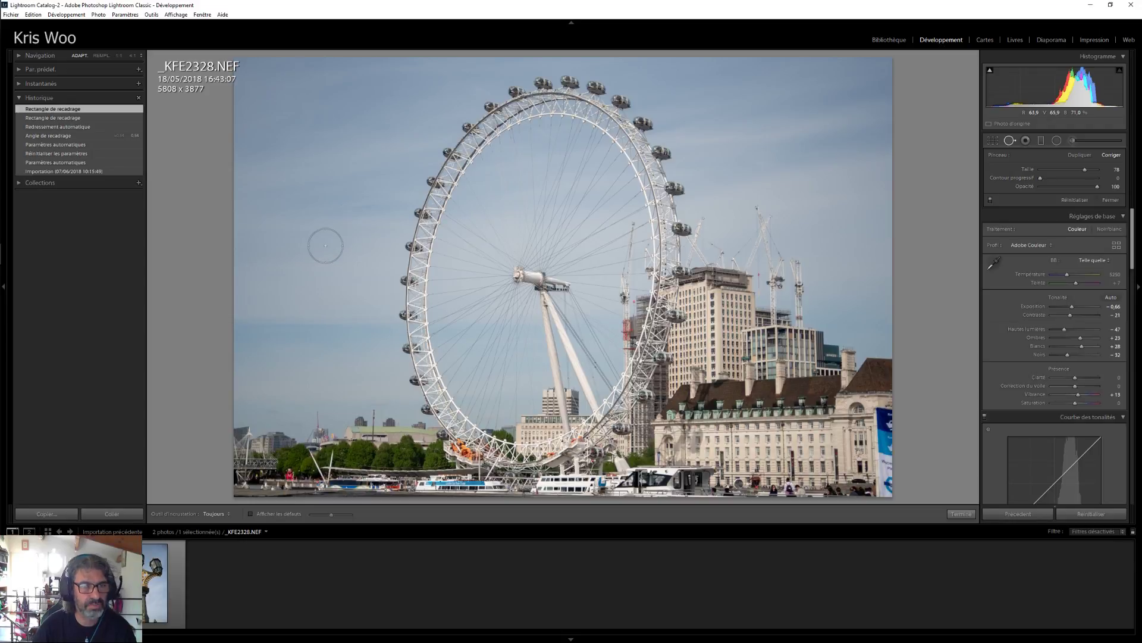
scroll(325, 248, down, 1)
scroll(325, 249, down, 2)
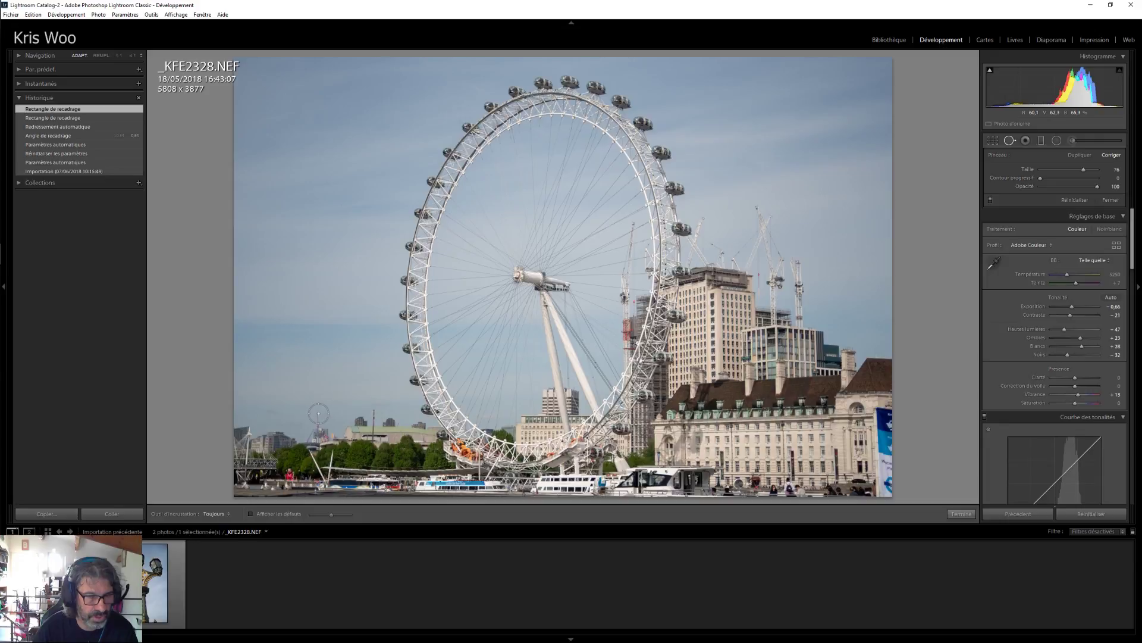
click(318, 414)
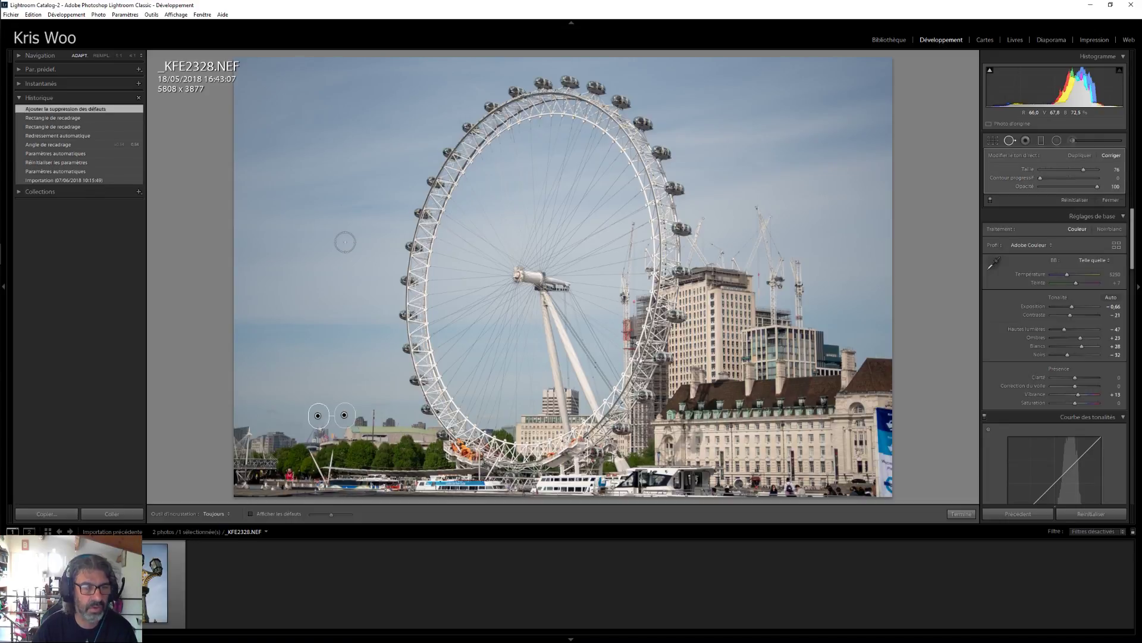
click(1009, 141)
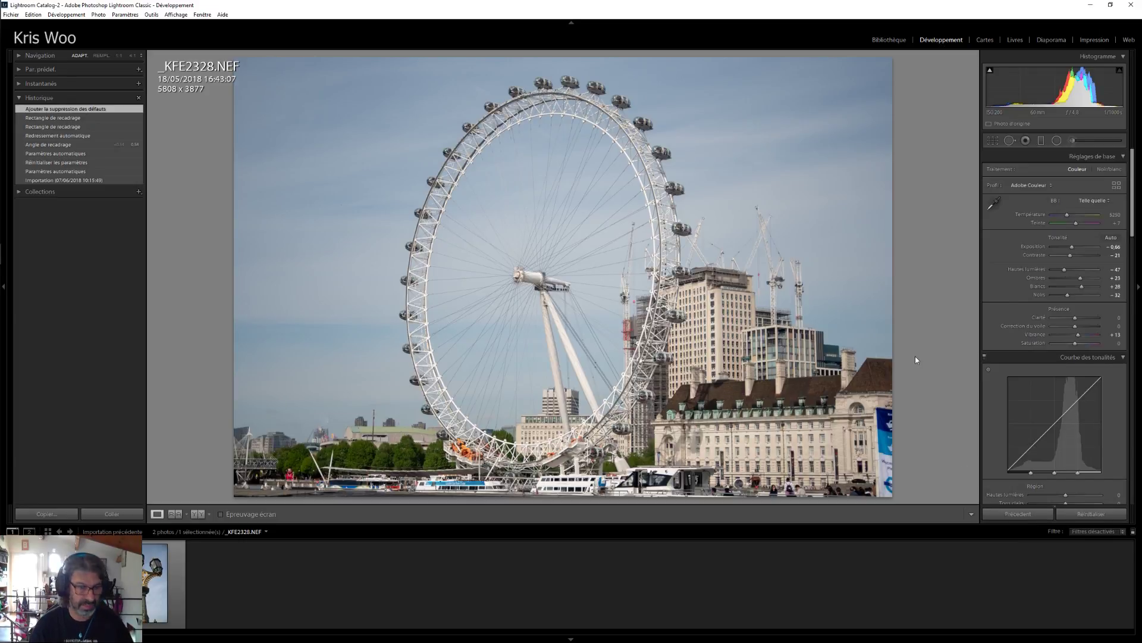
key(ctrl+z)
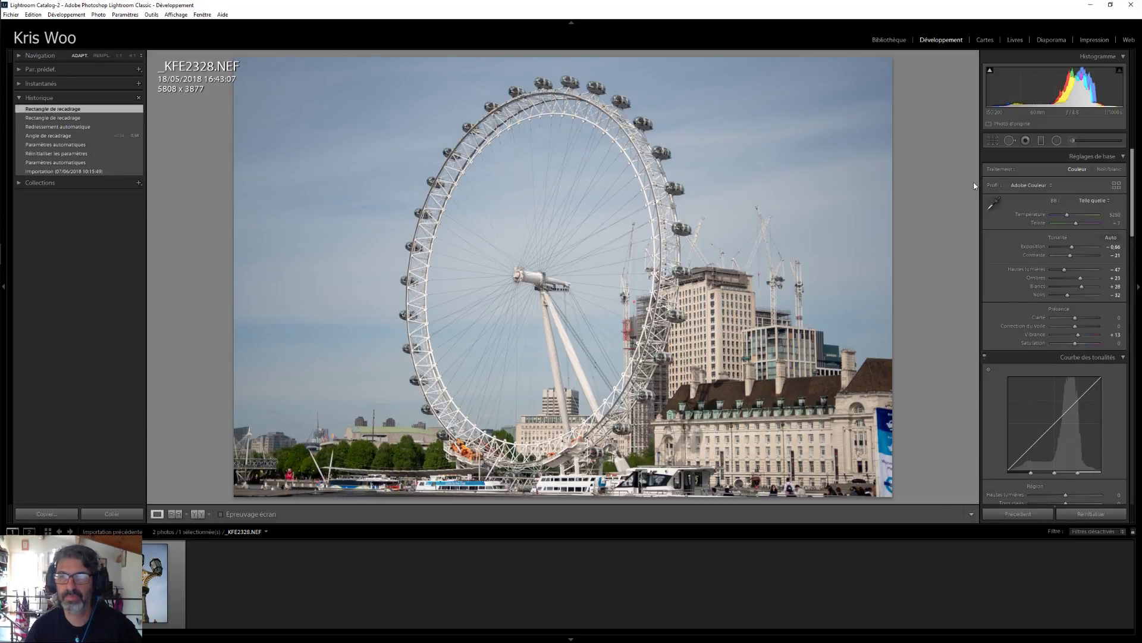
Step: Apply a graduated filter from the photo's top edge down over the sky, with temperature -66 and tint 83
click(1041, 141)
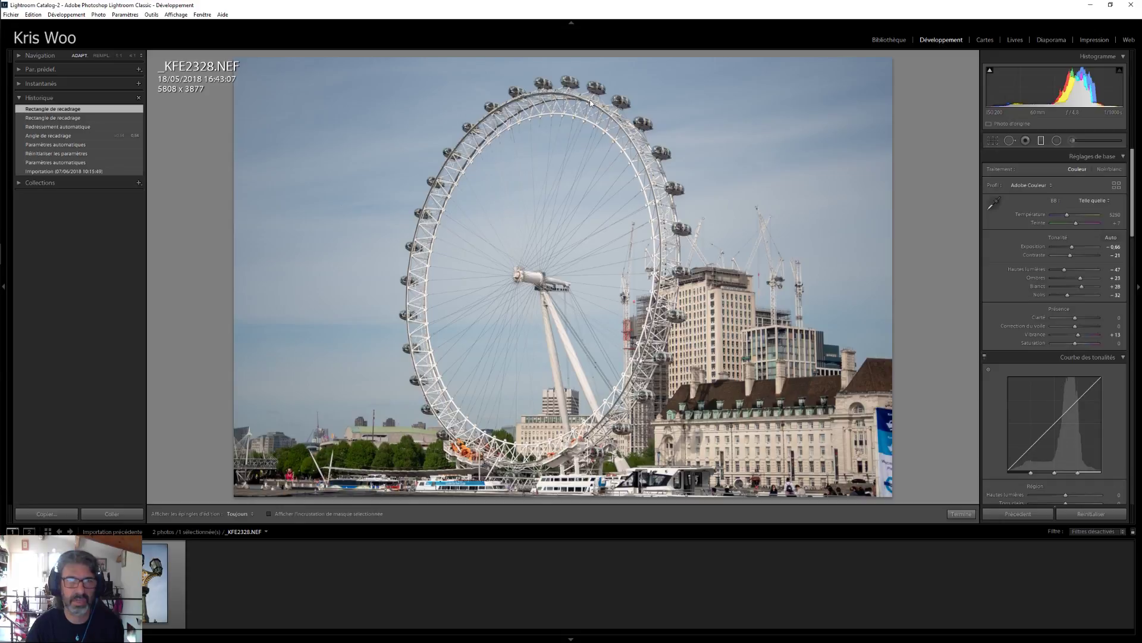
drag(513, 54, 520, 338)
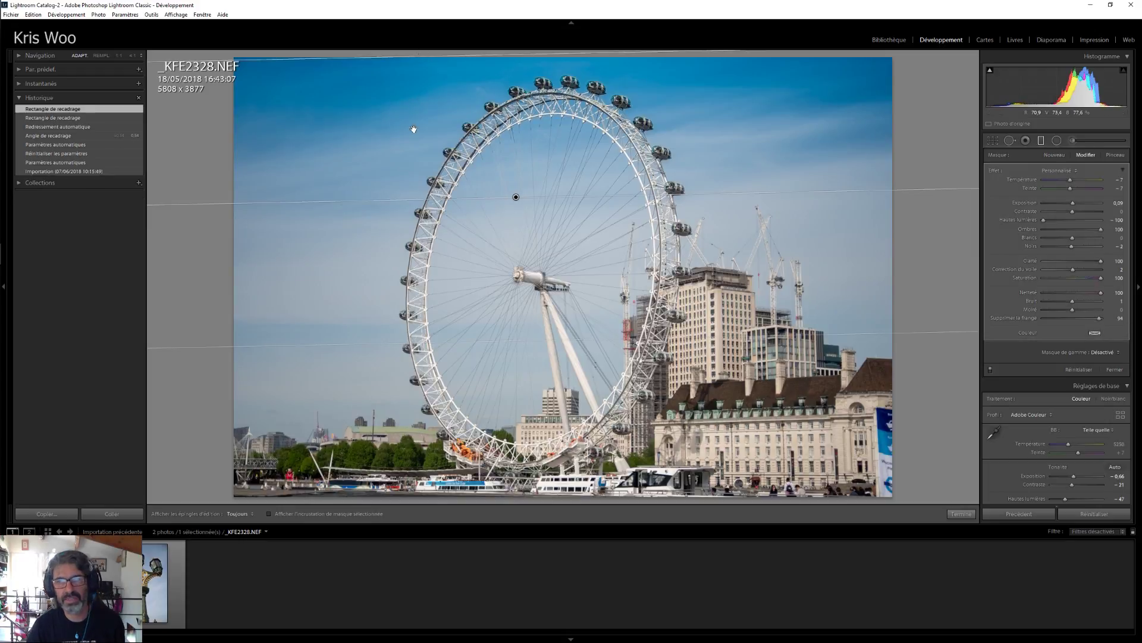
drag(1068, 177, 1097, 187)
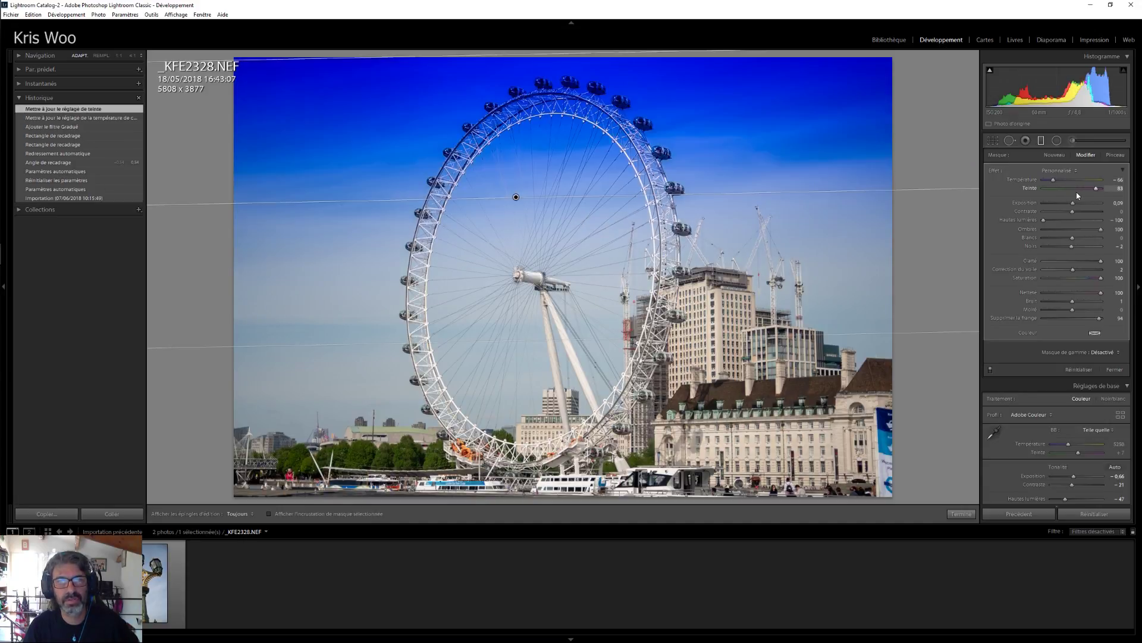
Step: Set the sky filter's exposure to 0.84, contrast and highlights to 100, shadows to -26, whites to 84 and blacks to -100
drag(1074, 203, 1101, 220)
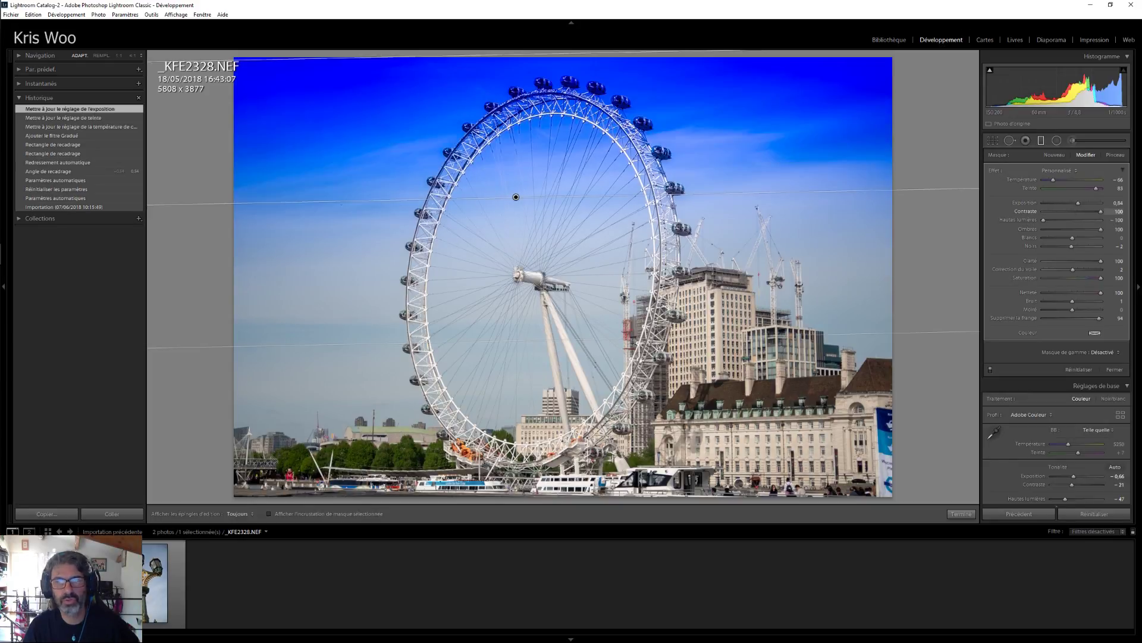
drag(1043, 220, 1133, 224)
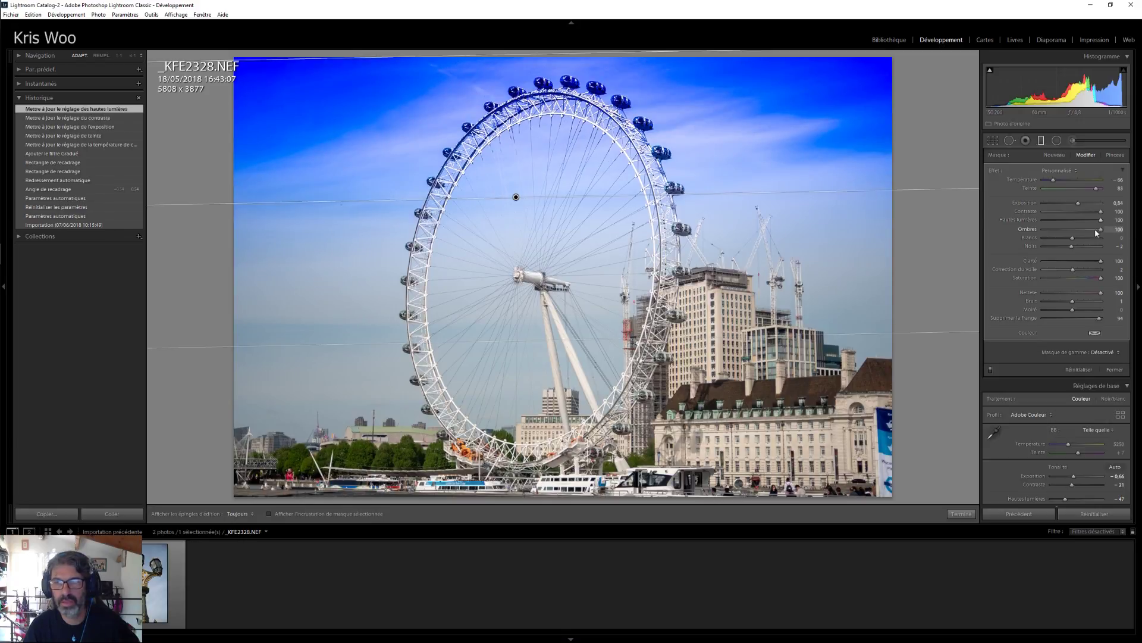
drag(1100, 231, 1025, 252)
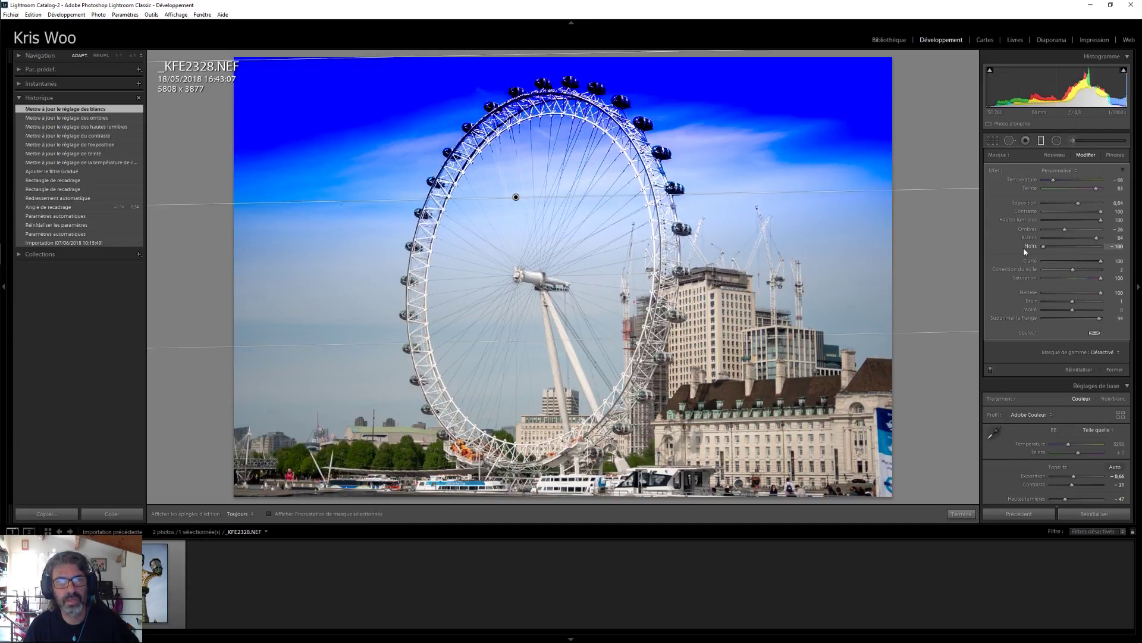
Step: Try out the sky filter's clarity, leaving it at 100, and set its dehaze to 100 and saturation to -69
drag(1103, 263, 967, 270)
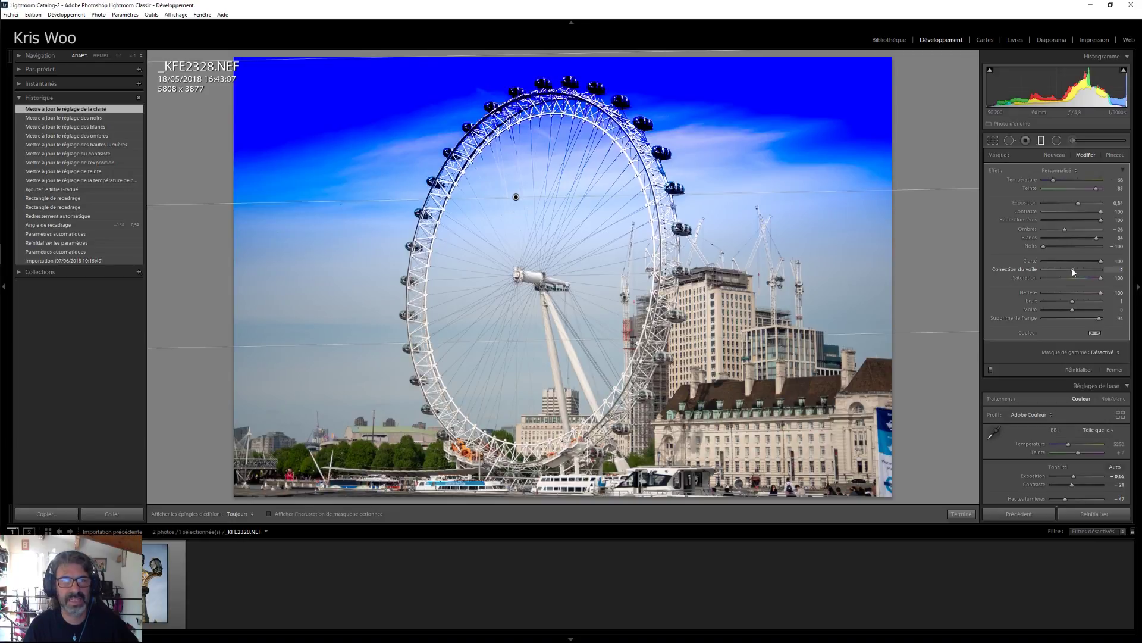
drag(1074, 272, 1128, 274)
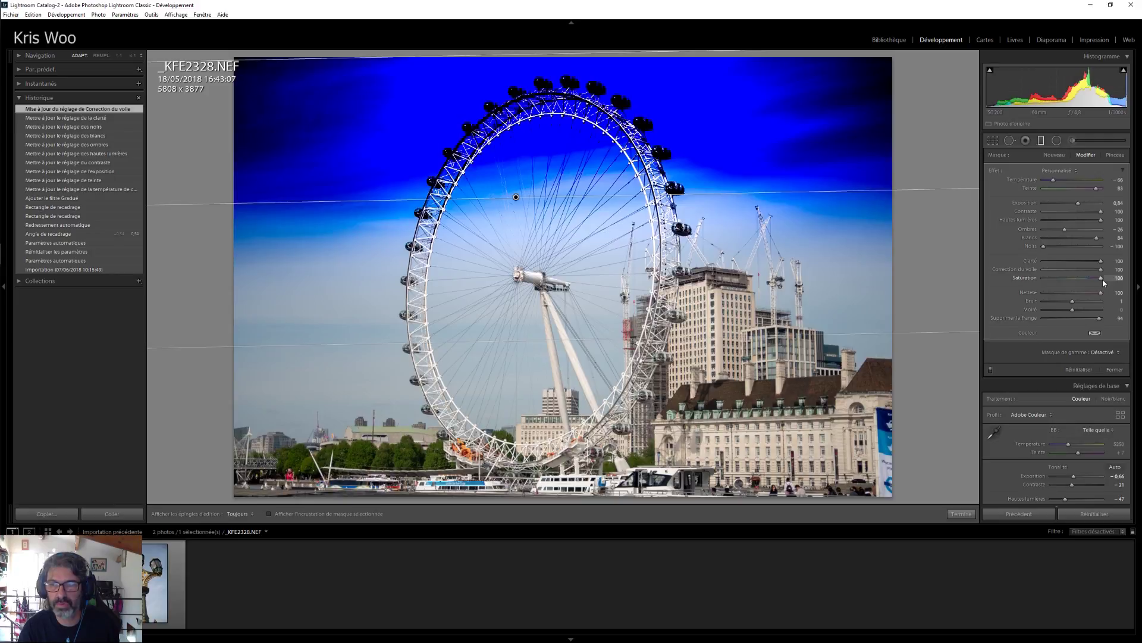
drag(1102, 278, 1005, 281)
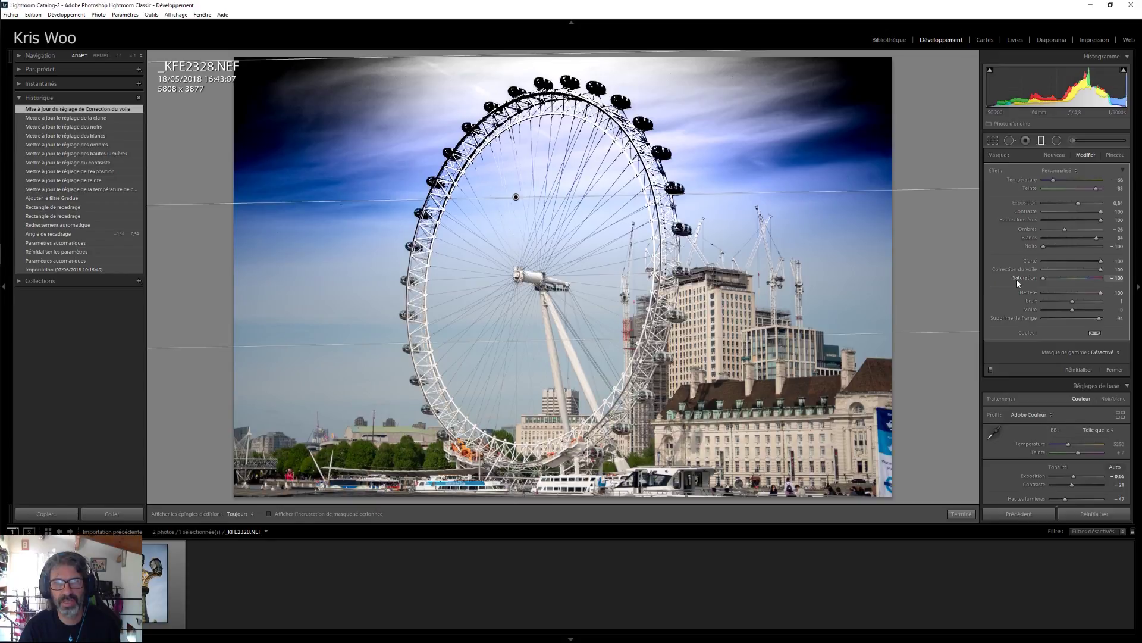
drag(1054, 285, 1053, 283)
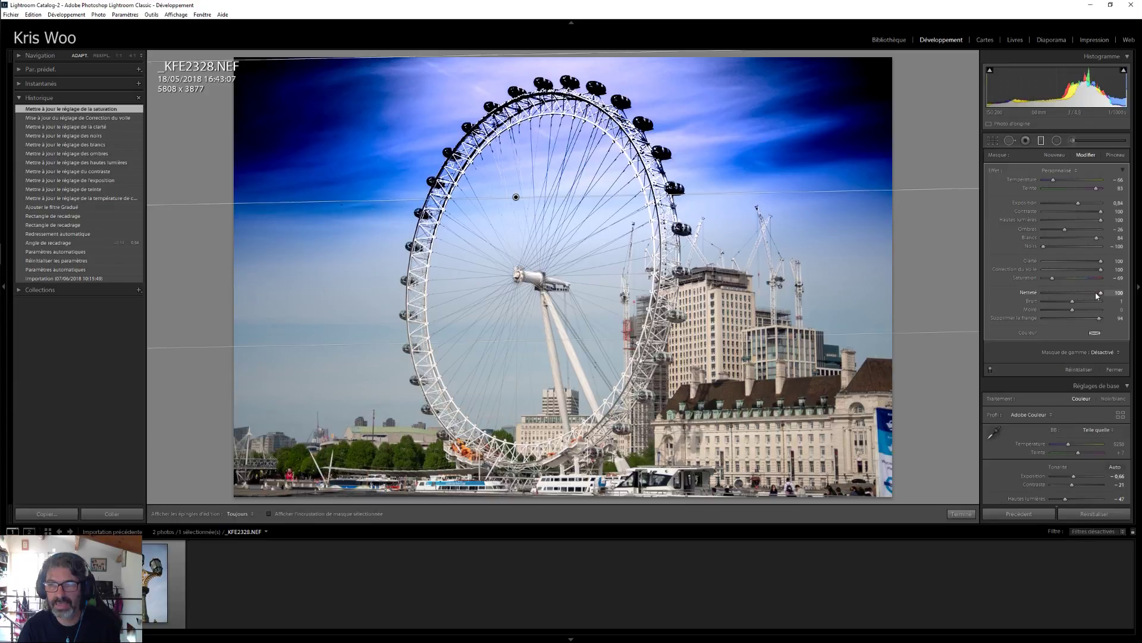
Step: Test the sky filter's detail settings, ending with sharpness 100, noise 1, moiré 100 and defringe 100
drag(1099, 293, 1003, 296)
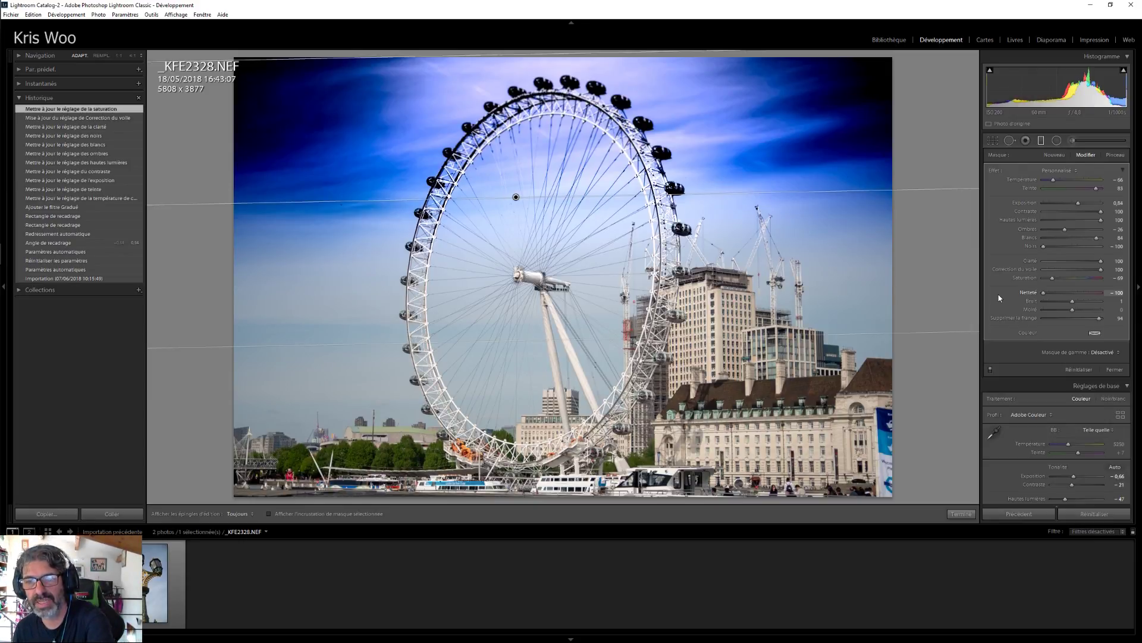
drag(1044, 292, 1117, 301)
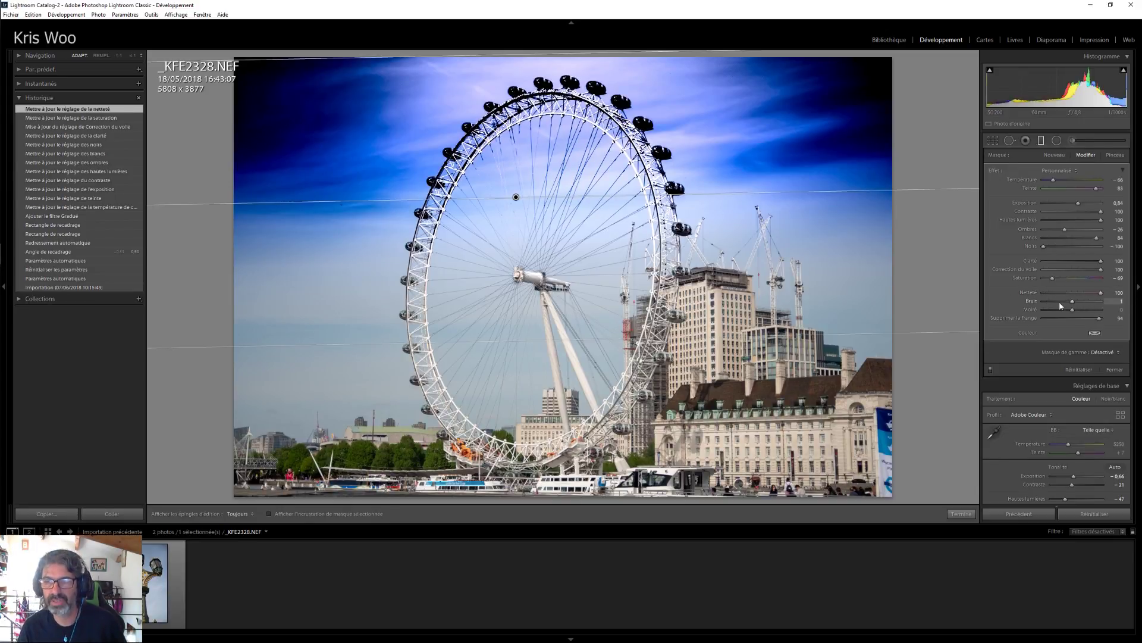
drag(1074, 304, 1112, 303)
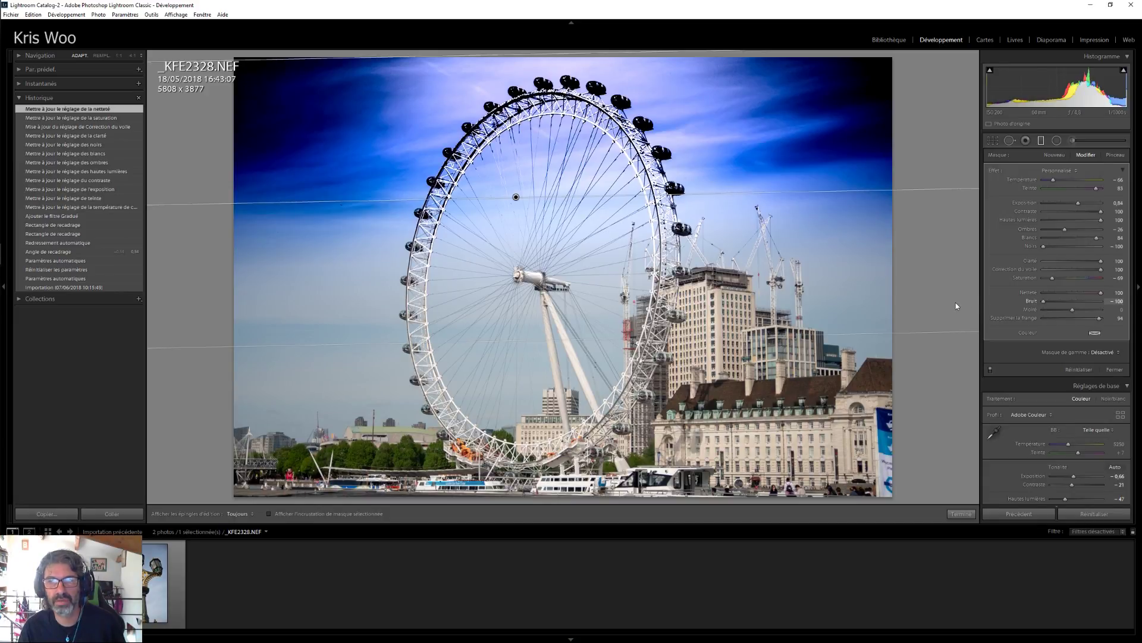
click(1073, 303)
drag(1073, 311, 1101, 310)
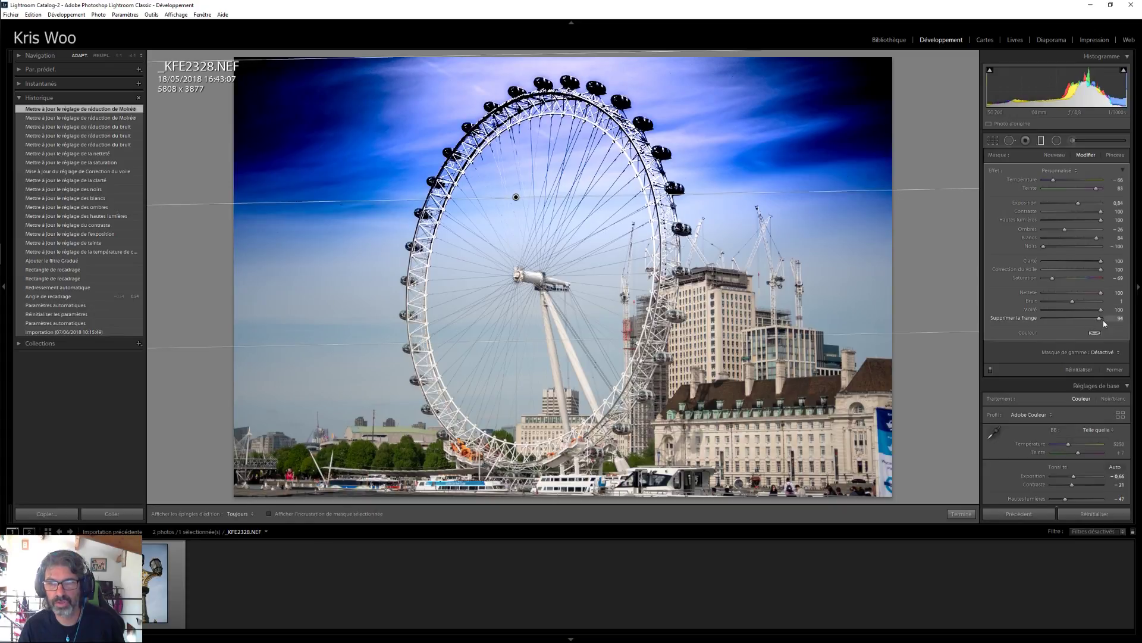
mouse_move(1098, 319)
mouse_down()
mouse_move(1024, 317)
mouse_move(1104, 319)
mouse_up()
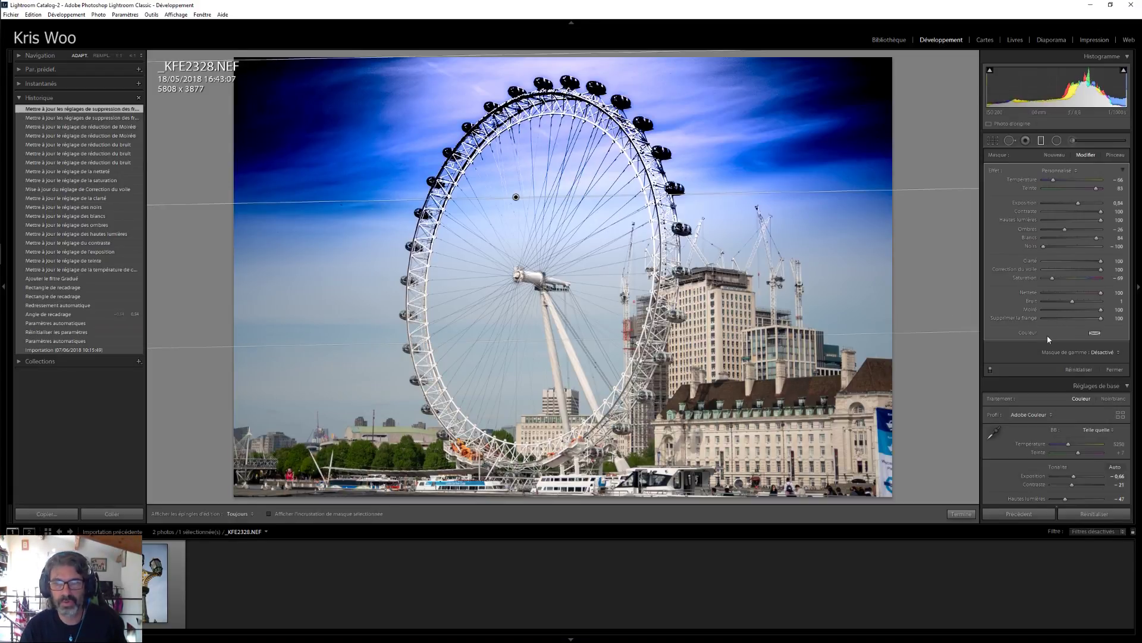
Step: Apply the previous photo's settings to this one, and undo them together with the sky filter's defringe changes
click(1025, 517)
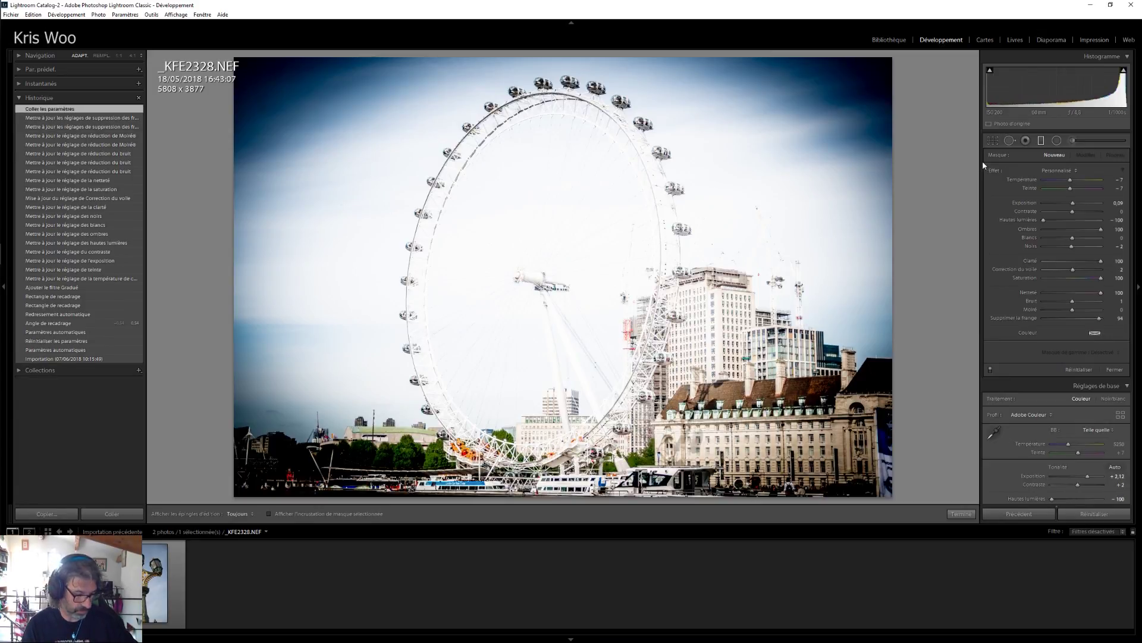
key(ctrl+z)
key(ctrl+z)
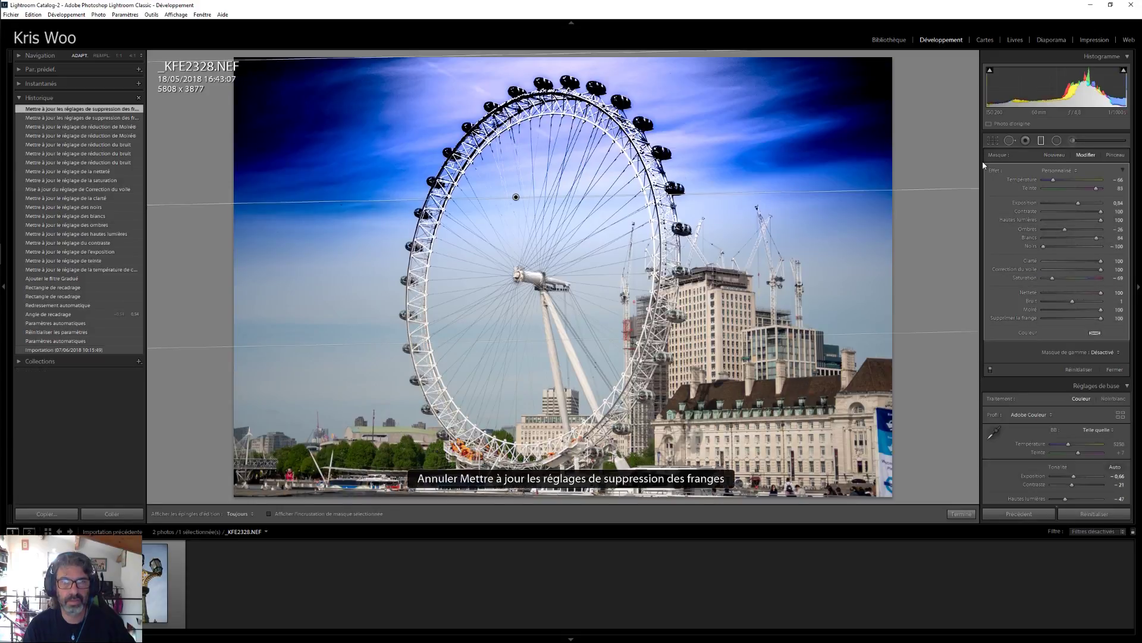
key(ctrl+z)
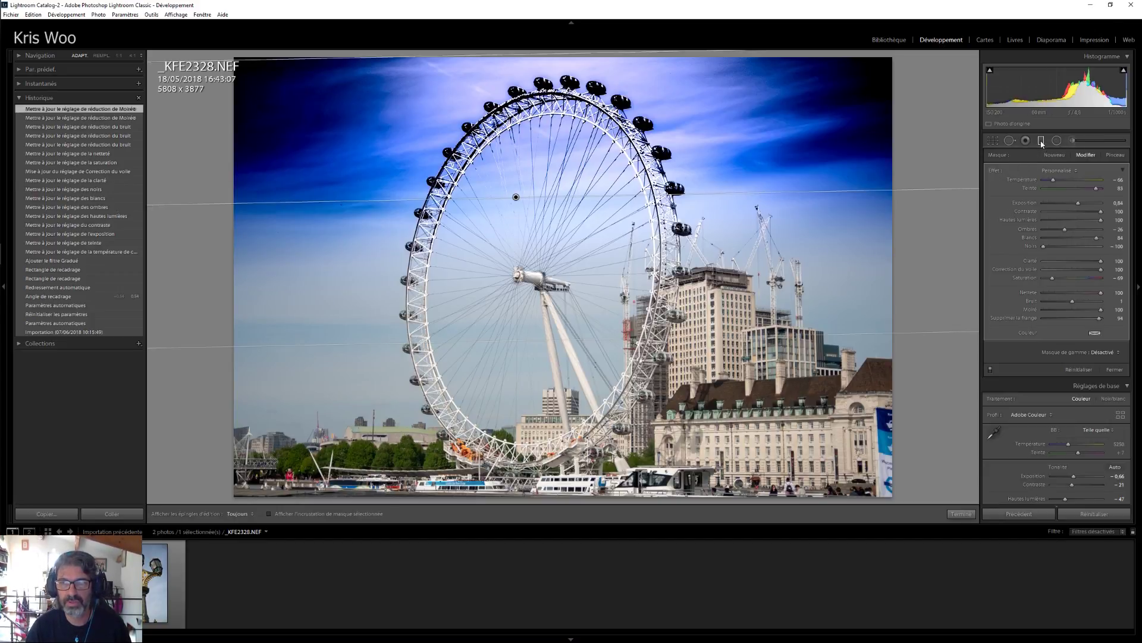
Step: Add a second graduated filter from the photo's right edge inward to the wheel, with temperature 100 and tint -100
click(1053, 155)
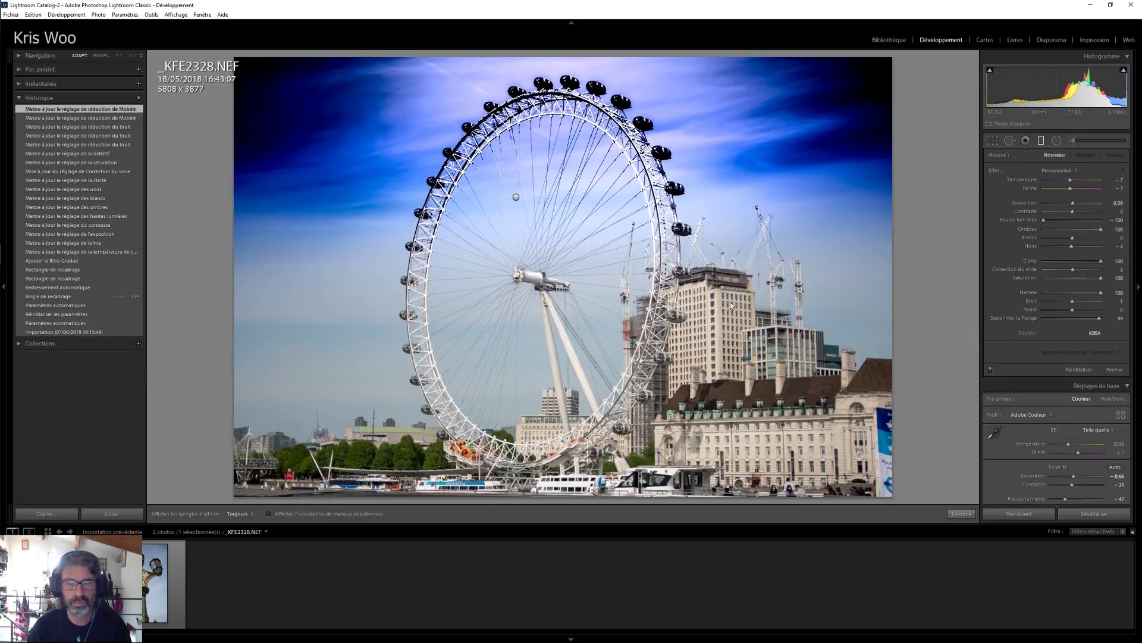
drag(931, 225, 703, 234)
drag(629, 238, 511, 248)
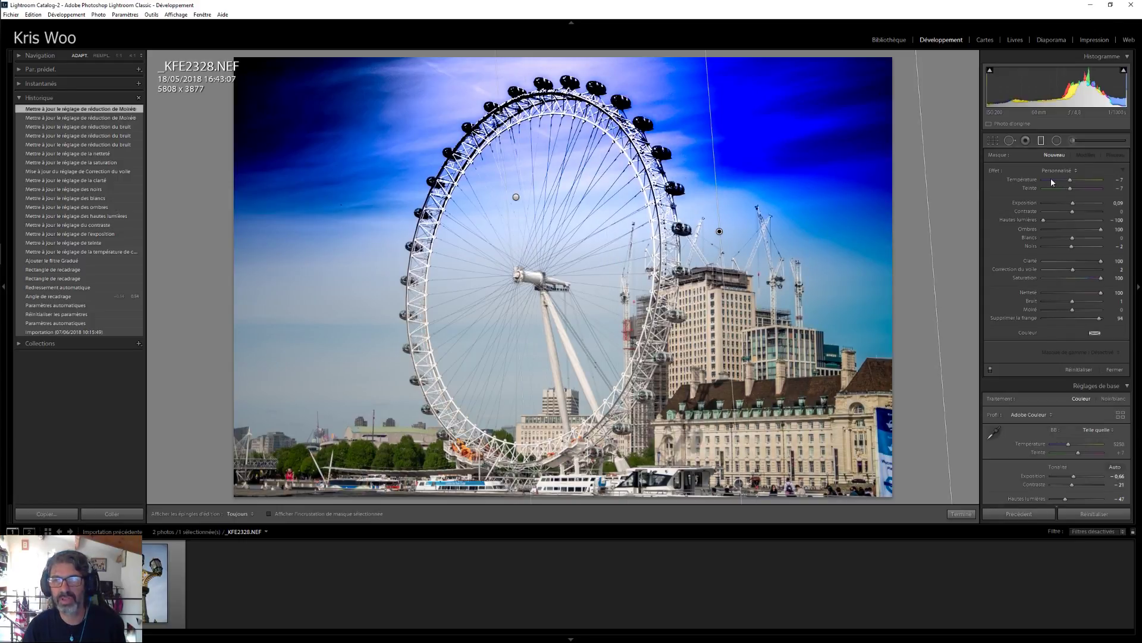
drag(1072, 181, 978, 192)
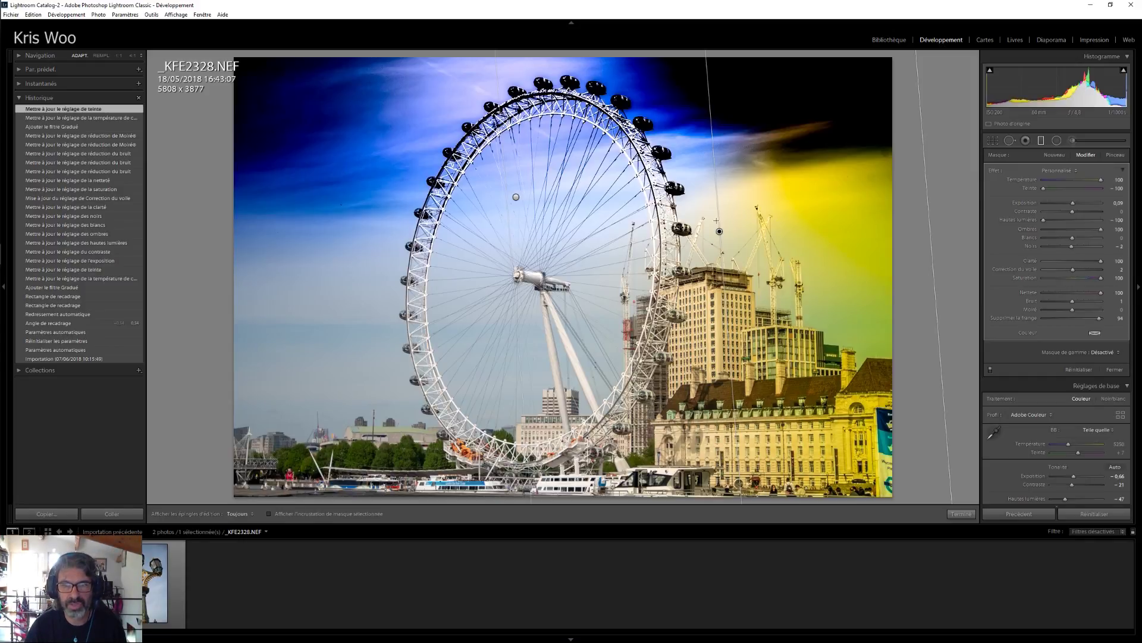
Step: Delete both graduated filters, the one over the sky and the one on the photo's right side
click(515, 197)
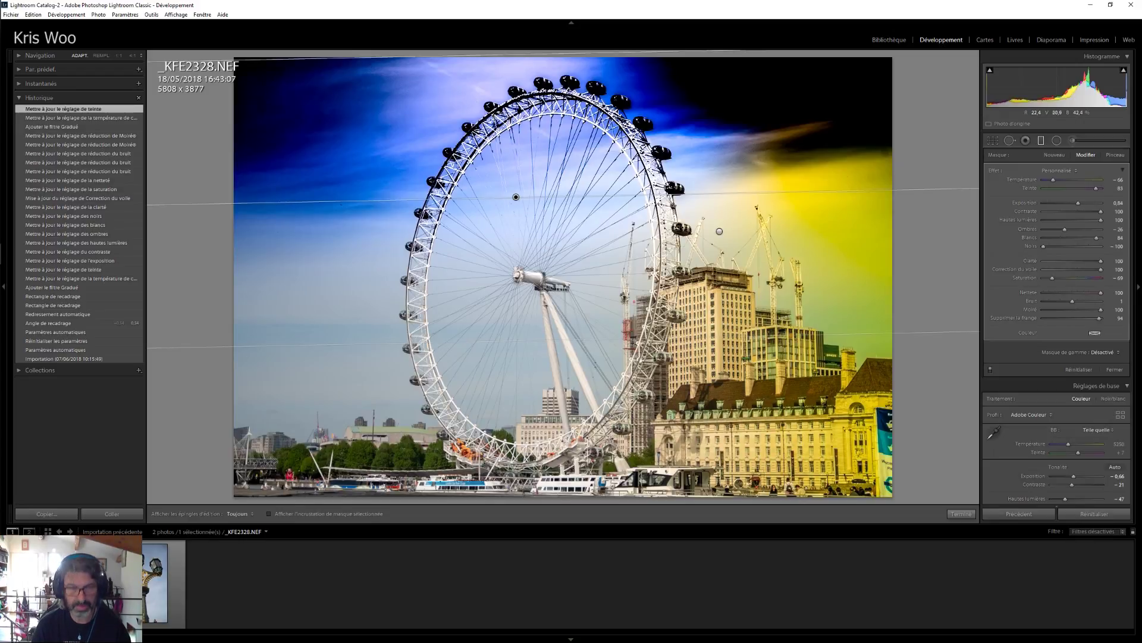
key(Delete)
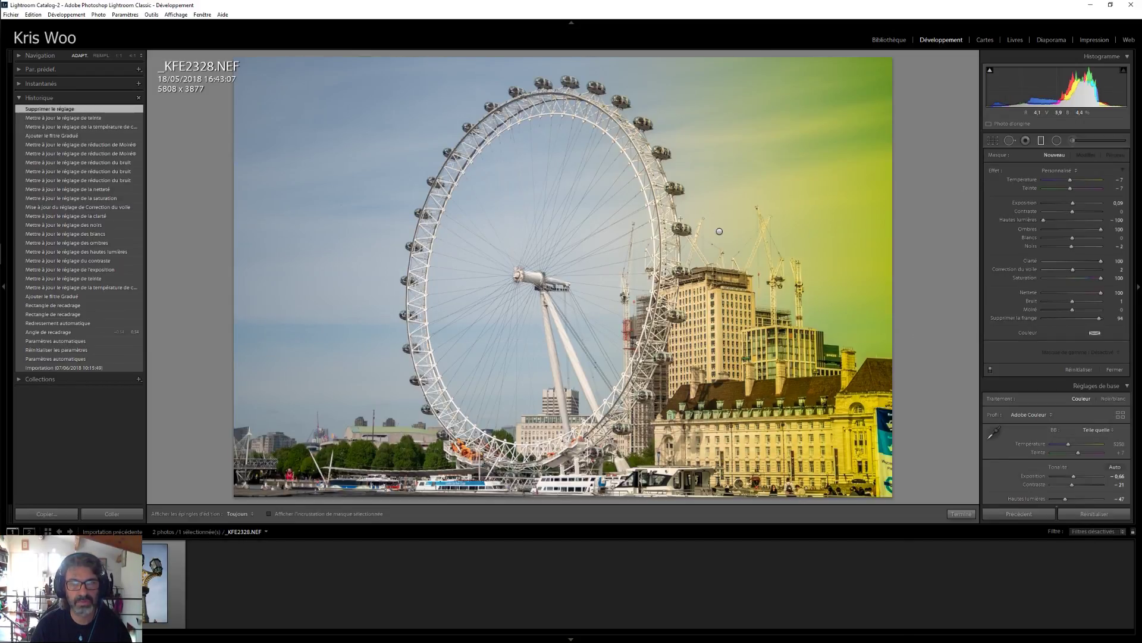
click(720, 231)
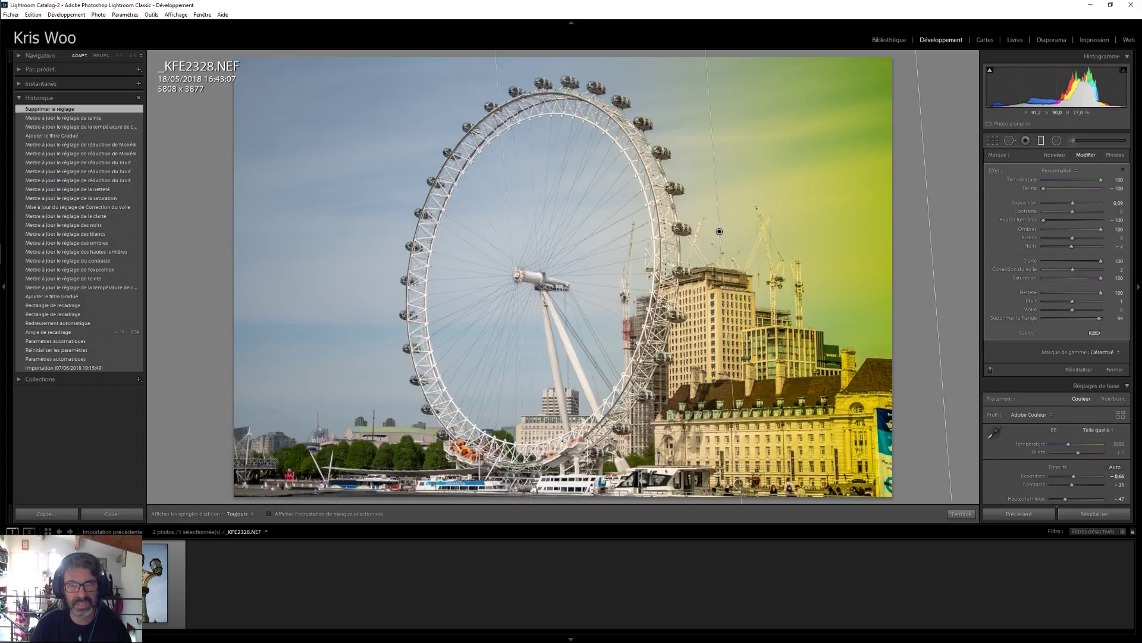
key(Delete)
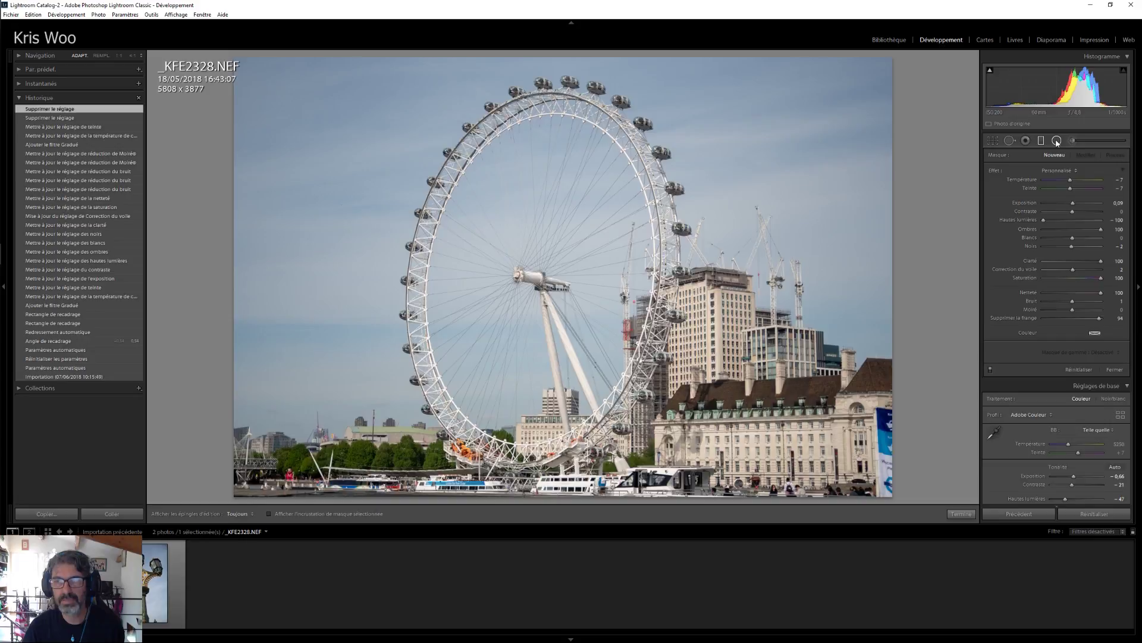
Step: Add a radial filter centred on the Ferris wheel's hub and resize its ellipse to roughly follow the wheel's rim
key(shift+m)
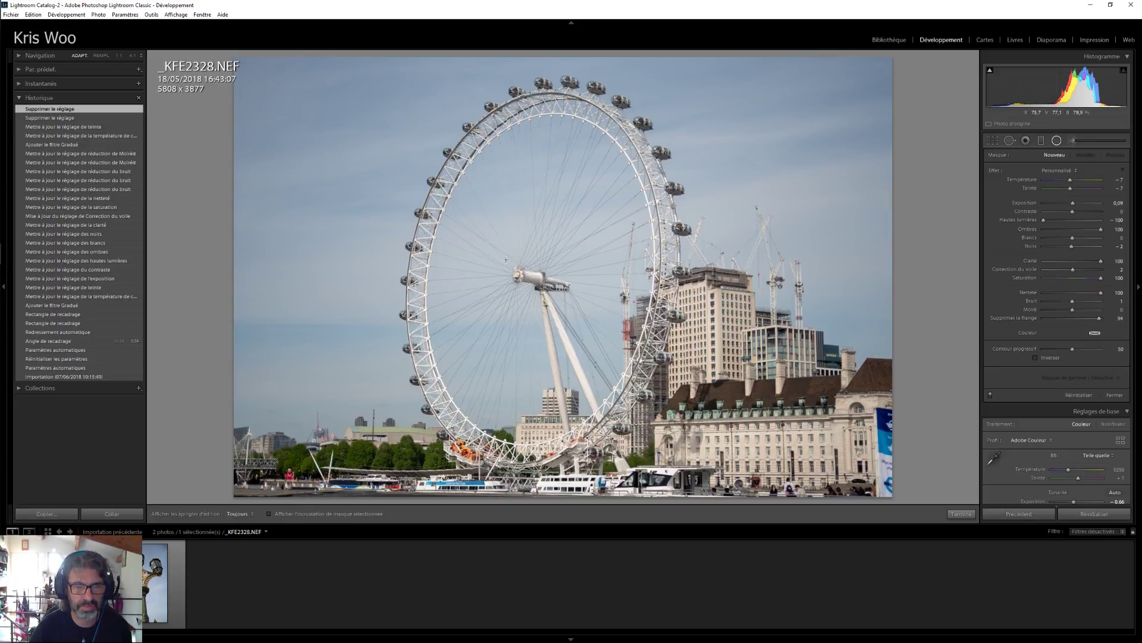
drag(523, 227, 632, 343)
drag(484, 191, 528, 282)
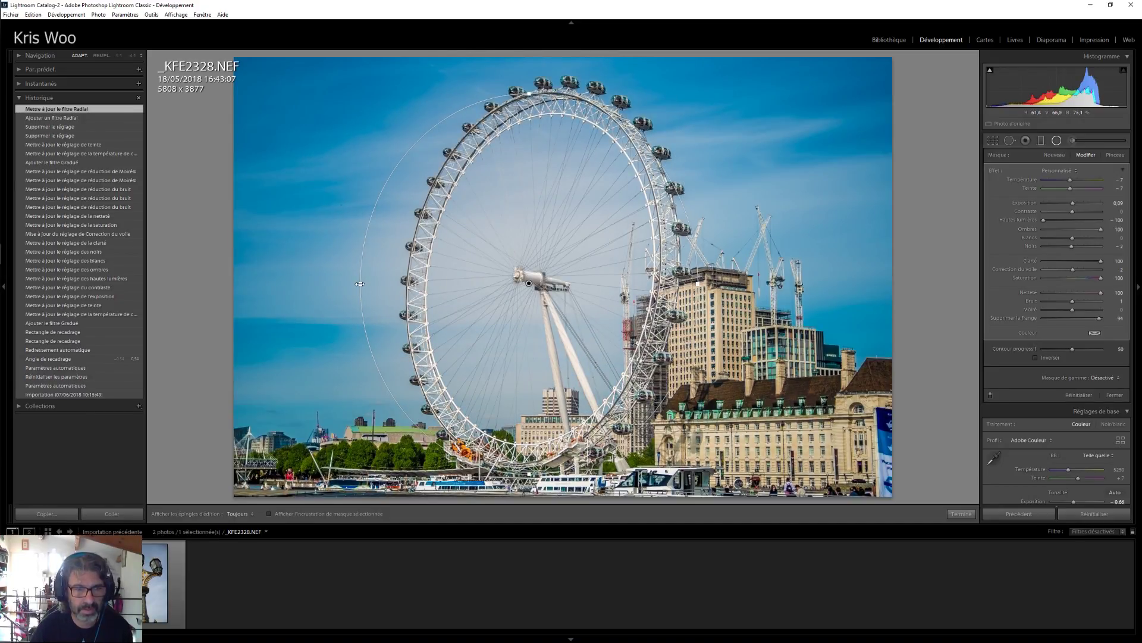
drag(380, 277, 431, 272)
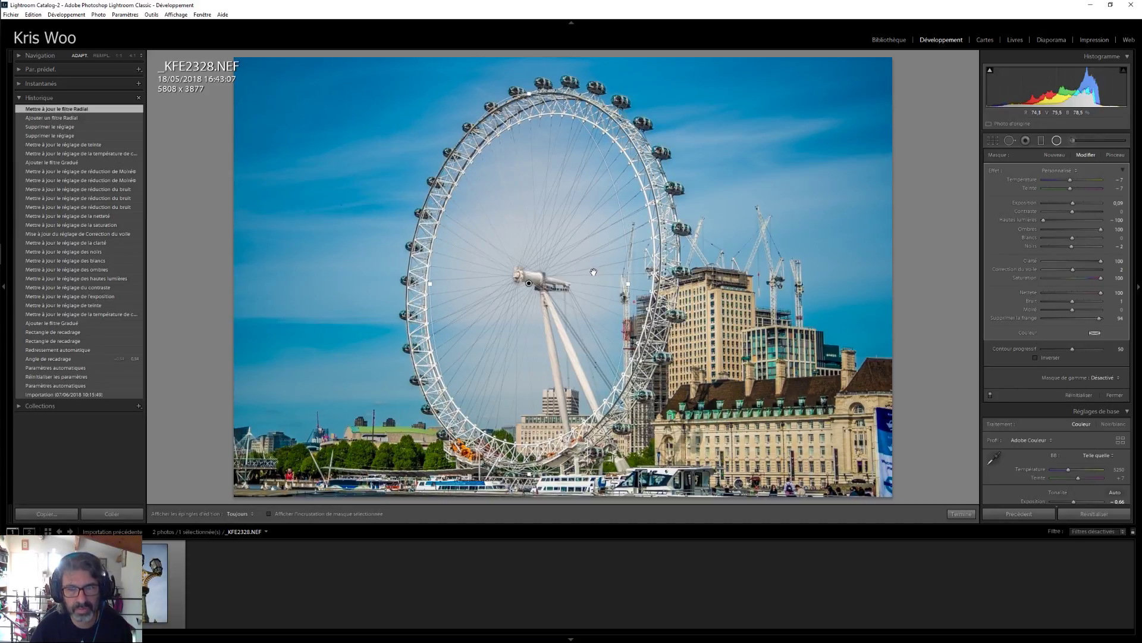
drag(648, 282, 662, 277)
Step: Test strongly bright and dark exposures on the radial filter, including 4.00, and settle on exposure 0.77
drag(1077, 206, 1112, 208)
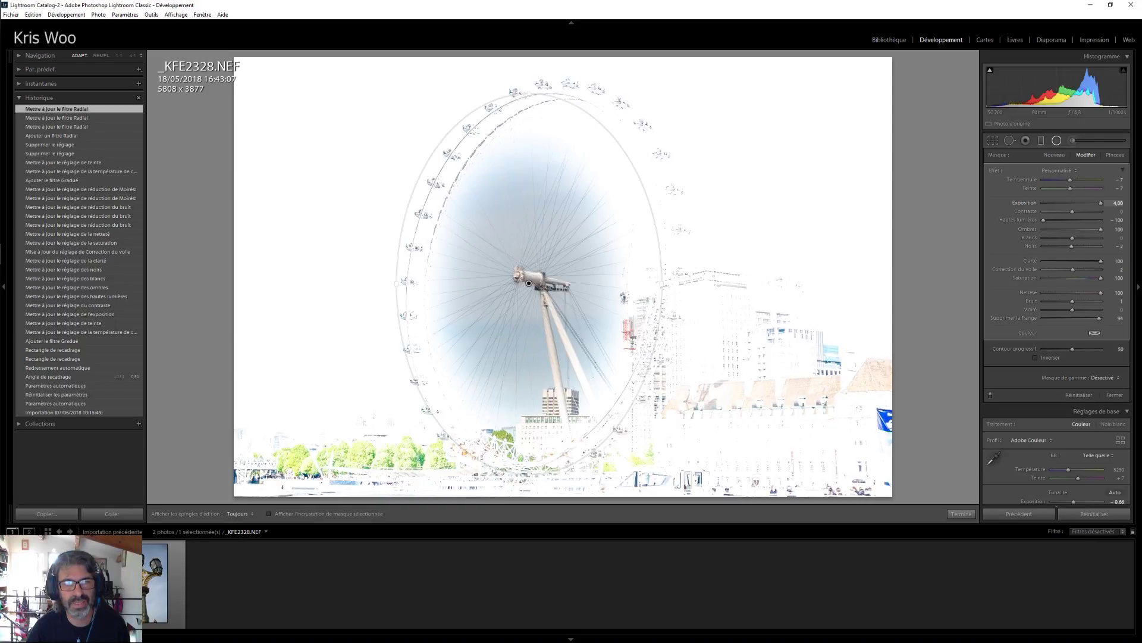
drag(1105, 202, 1027, 206)
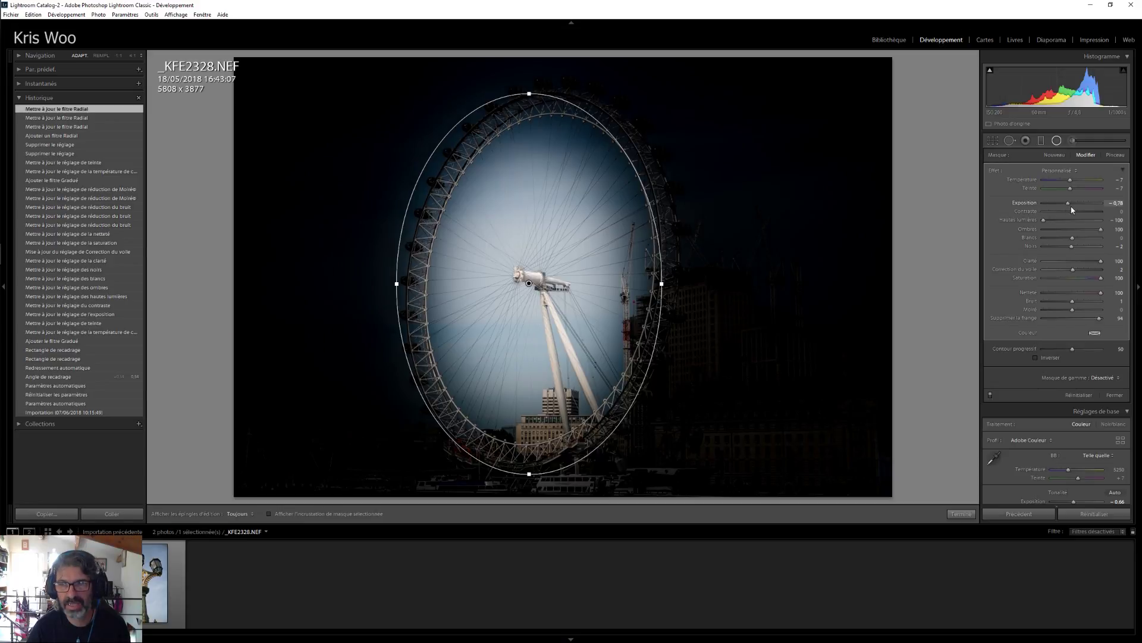
click(1076, 206)
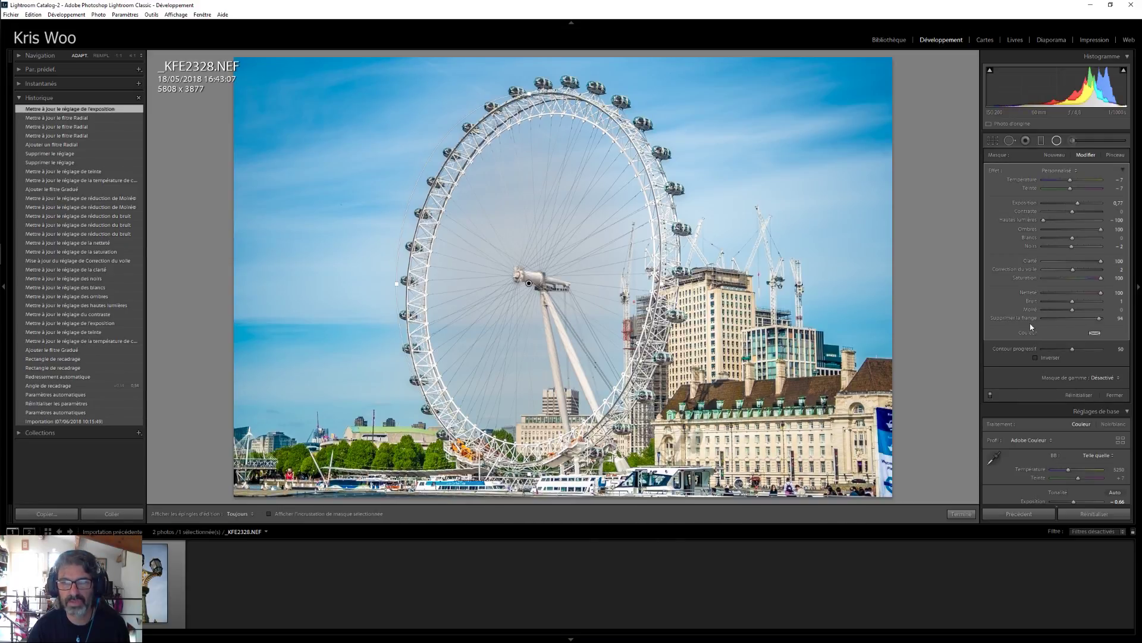
Step: Invert the radial mask to affect the inside of the wheel, with exposure -1.15 and highlights 100
click(1037, 358)
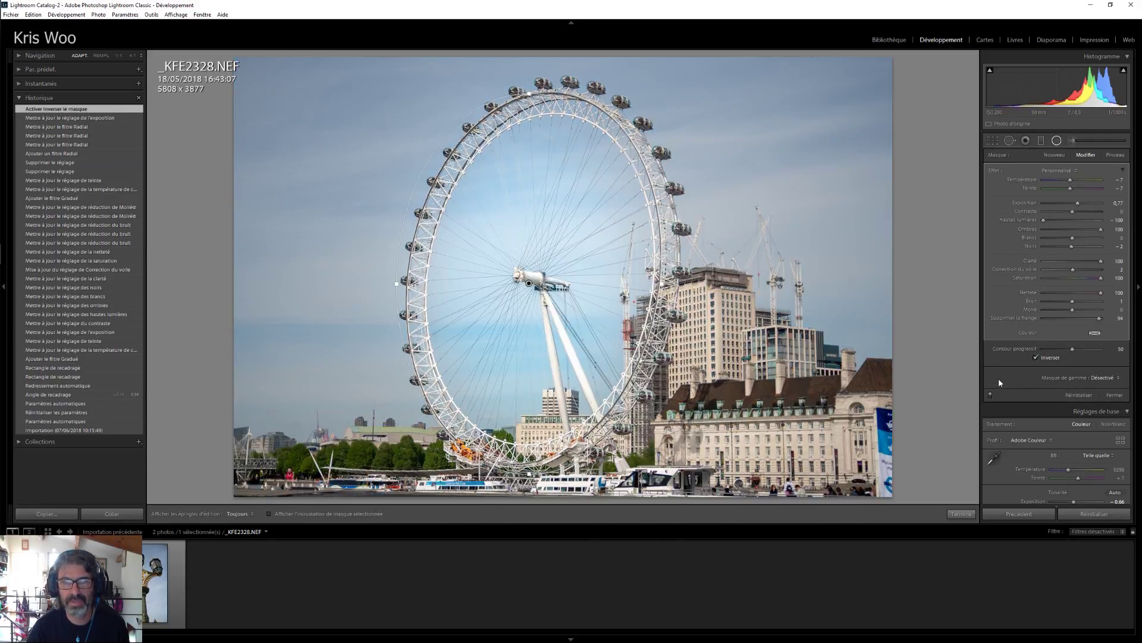
drag(1077, 204, 1095, 207)
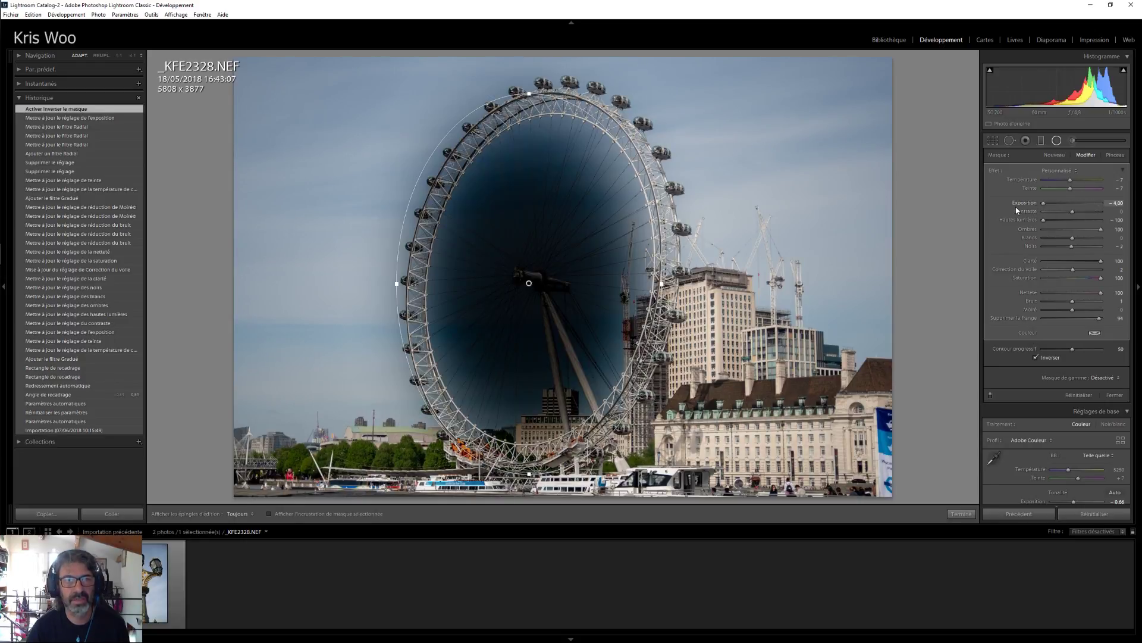
drag(1040, 206, 1128, 223)
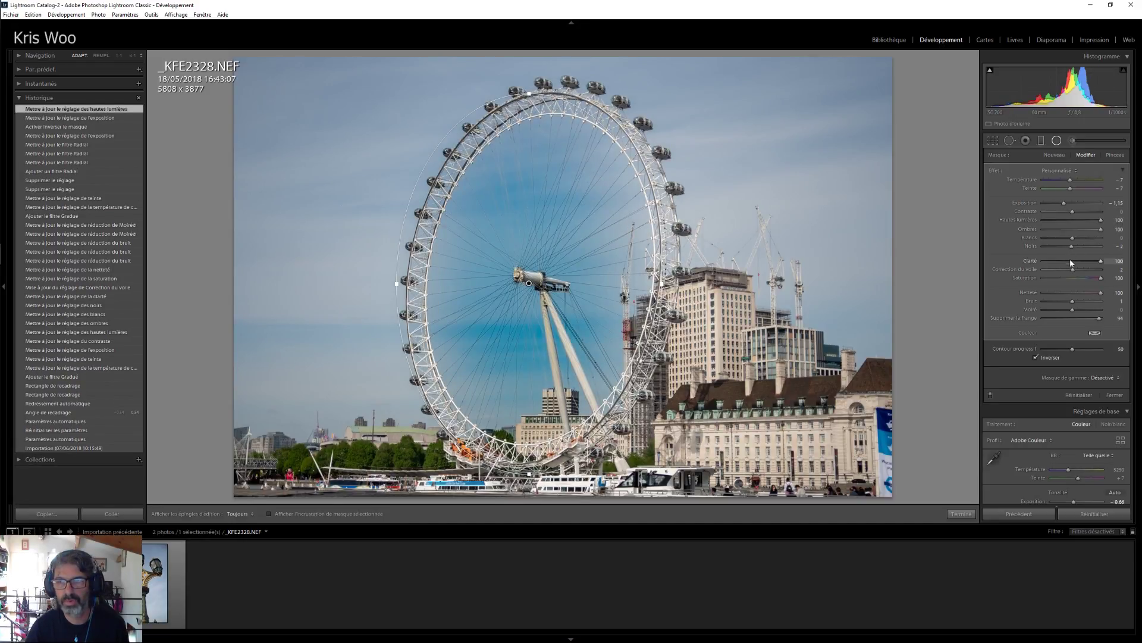
Step: Test the radial filter with clarity 100, noise -100 and dehaze 100, and delete the filter
drag(1119, 261, 1139, 261)
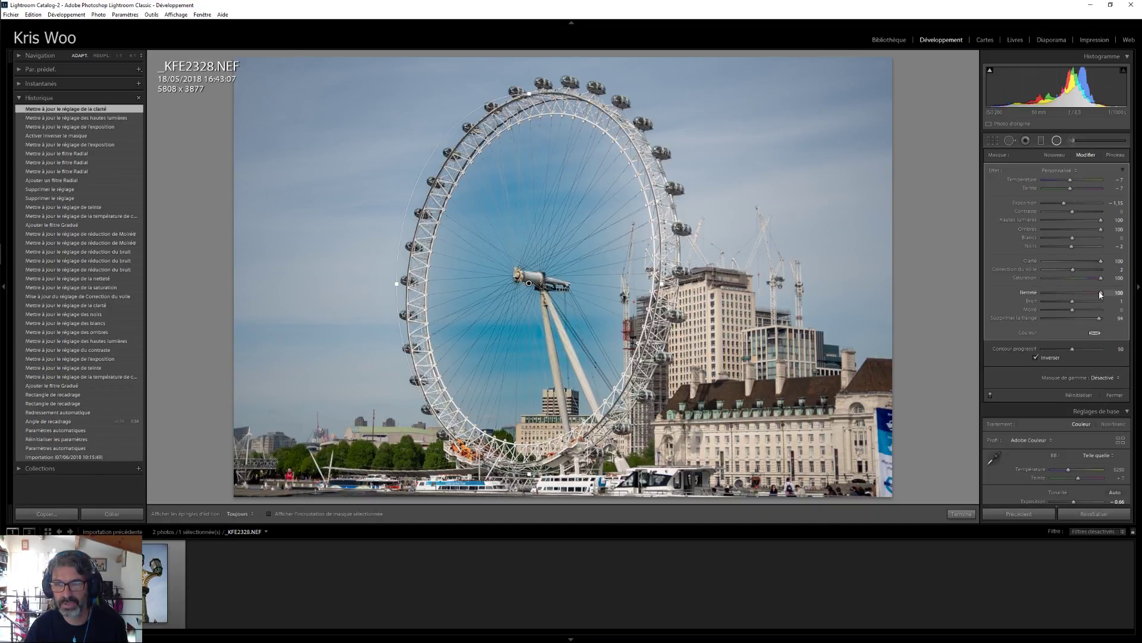
drag(1087, 302, 1118, 304)
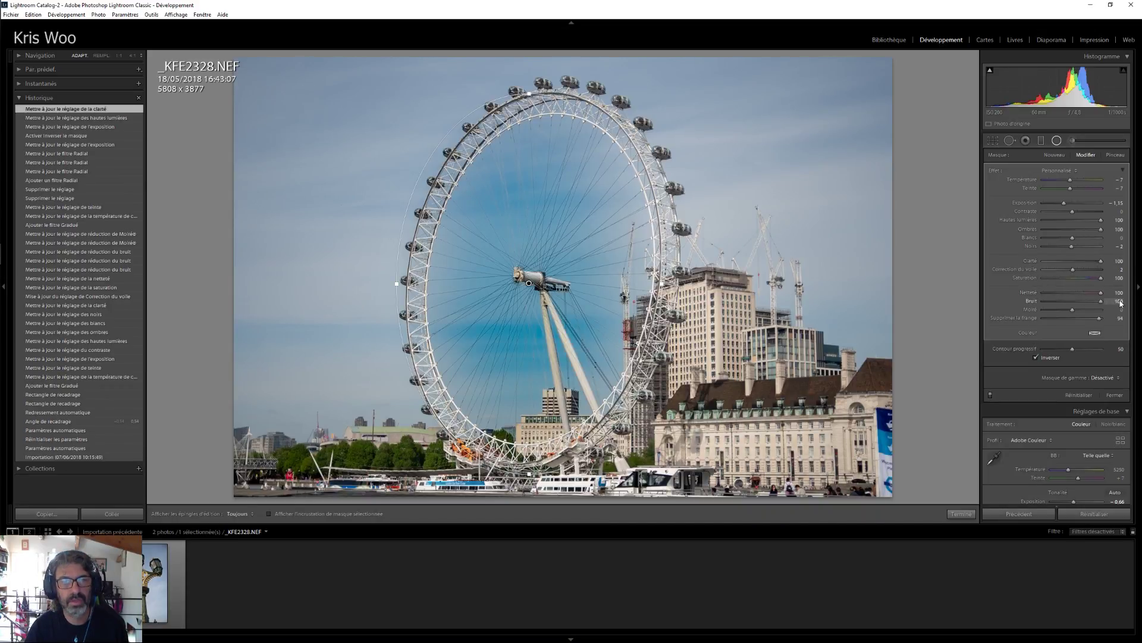
drag(998, 306, 967, 306)
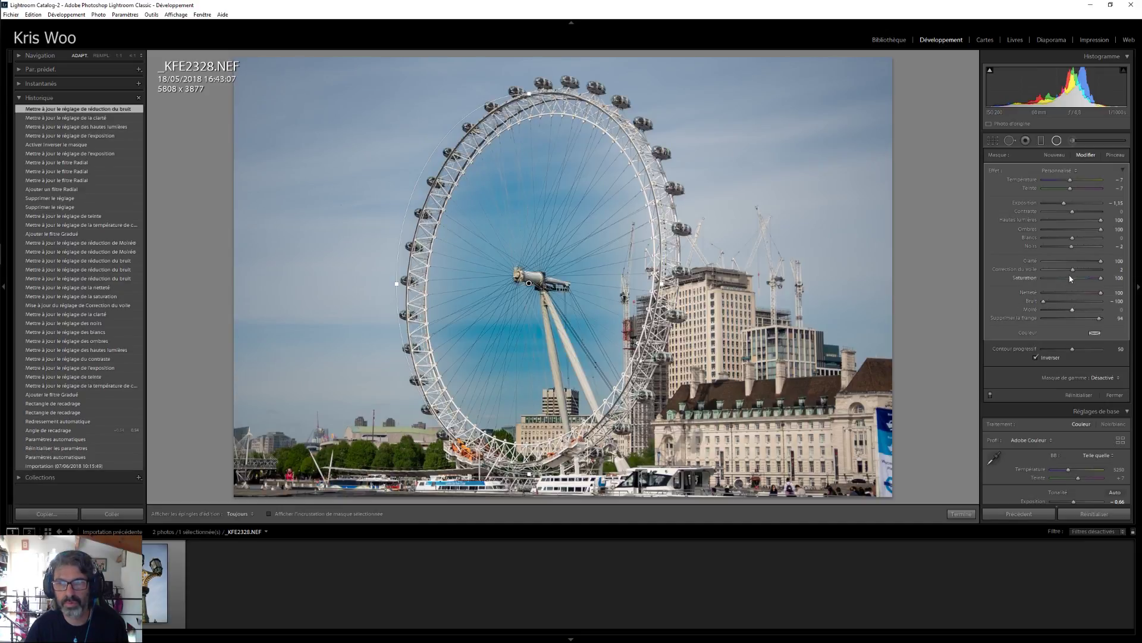
drag(1074, 272, 1102, 271)
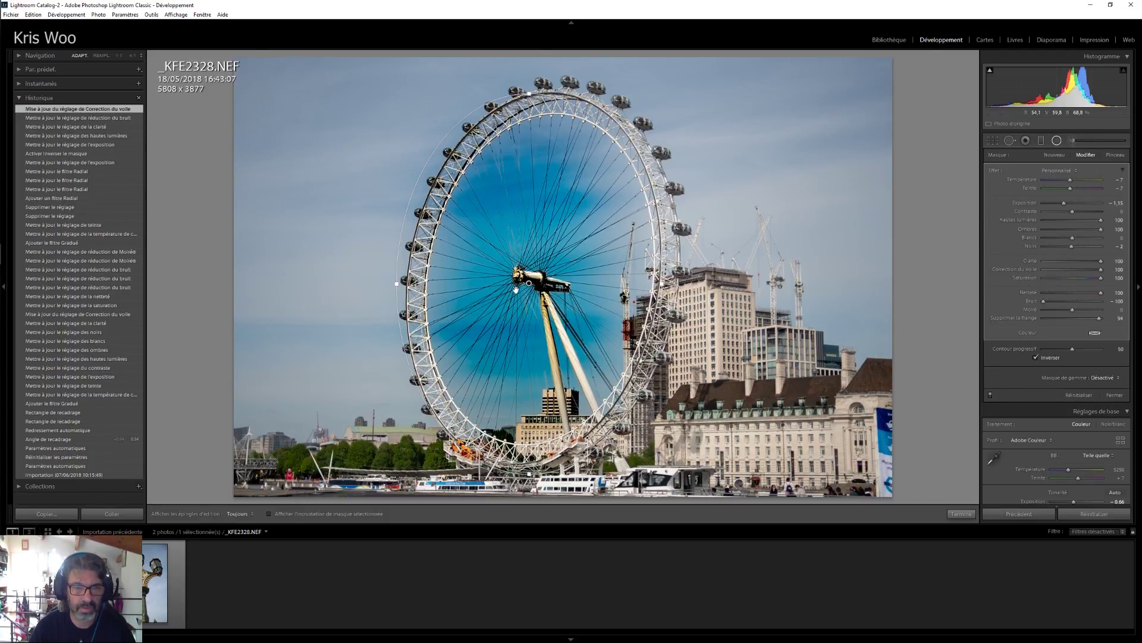
key(Delete)
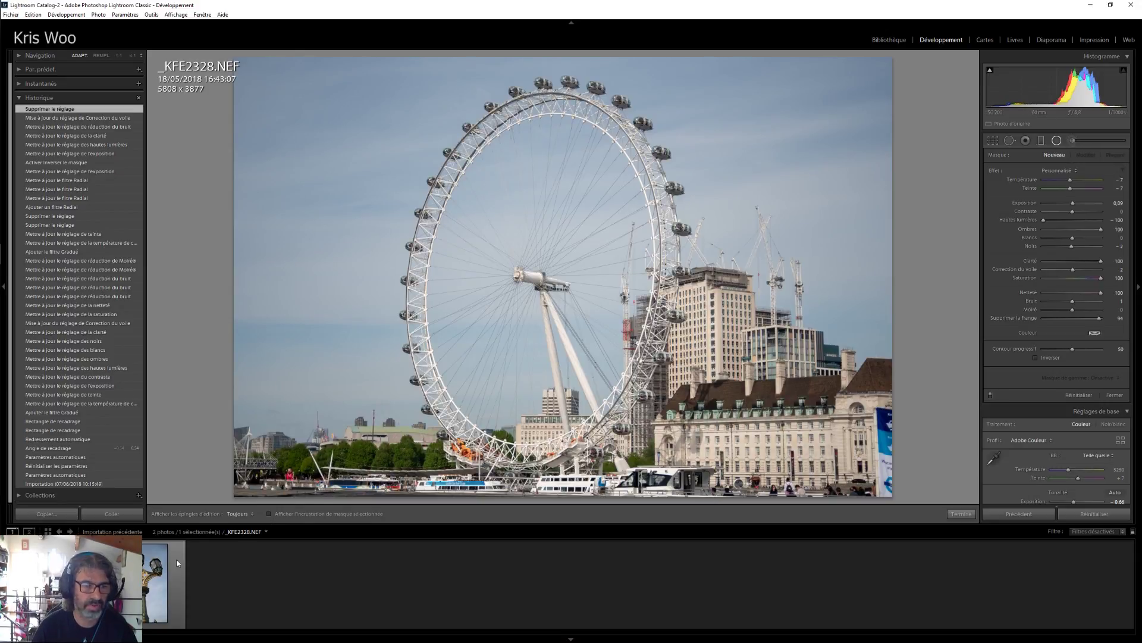
Step: Switch to the lamppost photo _KFE2339.NEF and apply automatic tone settings with the radial filter tool closed
click(150, 577)
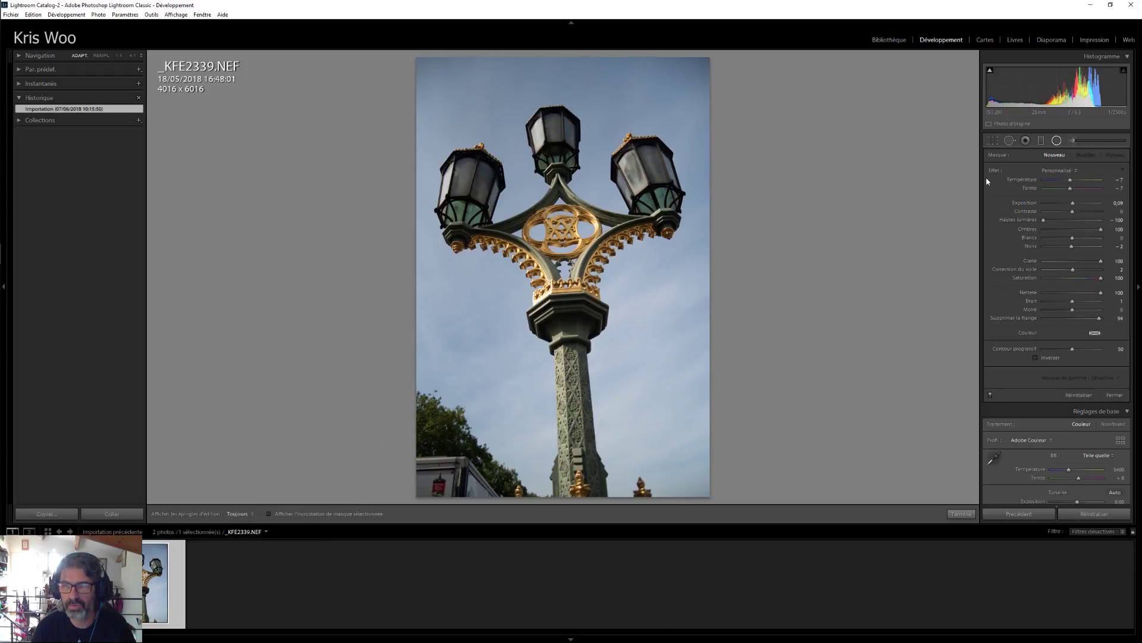
click(1058, 141)
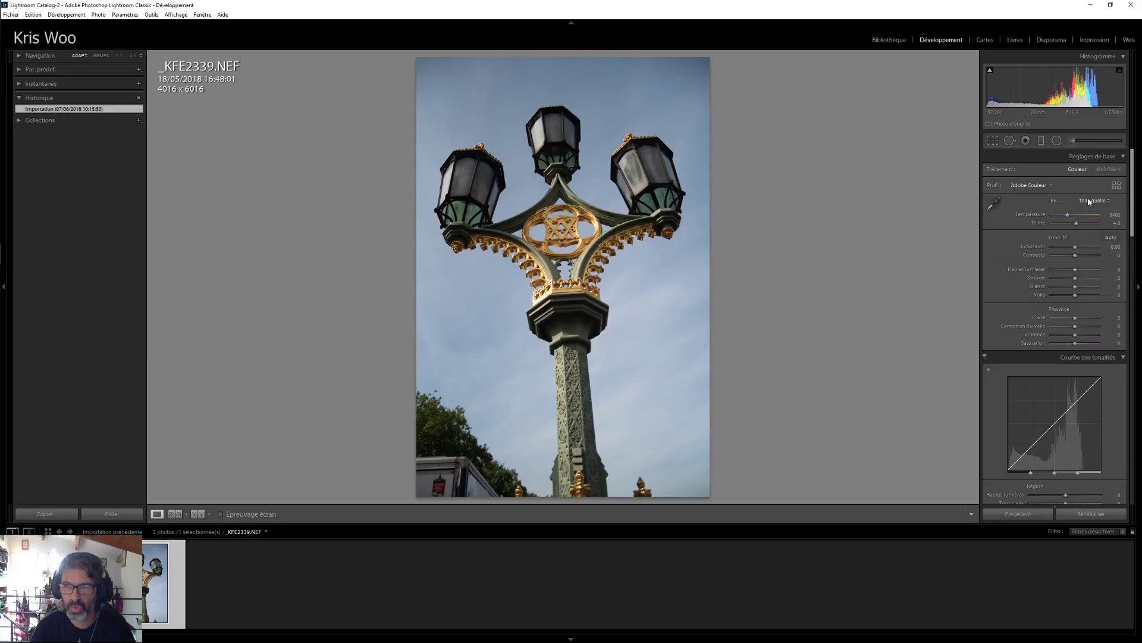
click(1110, 238)
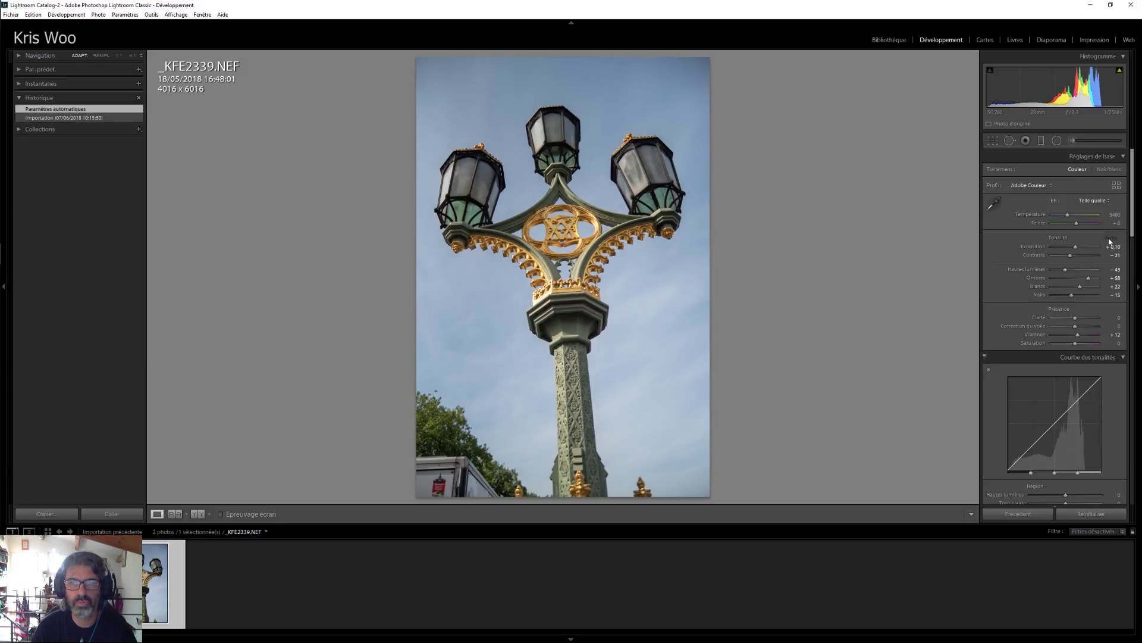
Step: Try the Auto white balance on the lamppost photo, and set it to Temps nuageux (cloudy) instead
click(1094, 201)
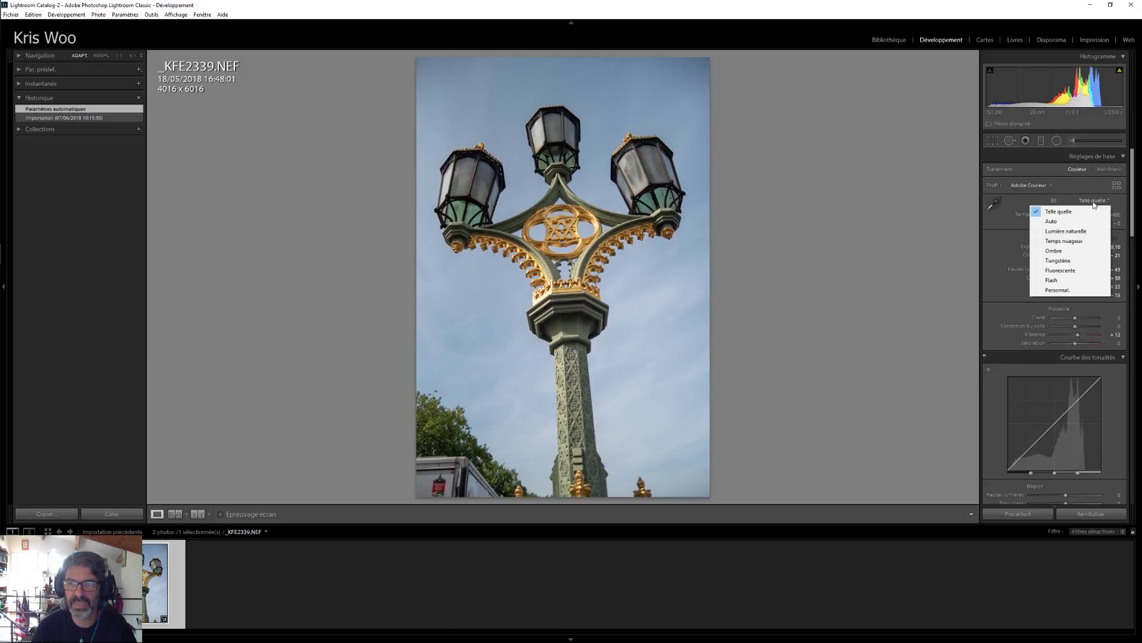
click(1059, 222)
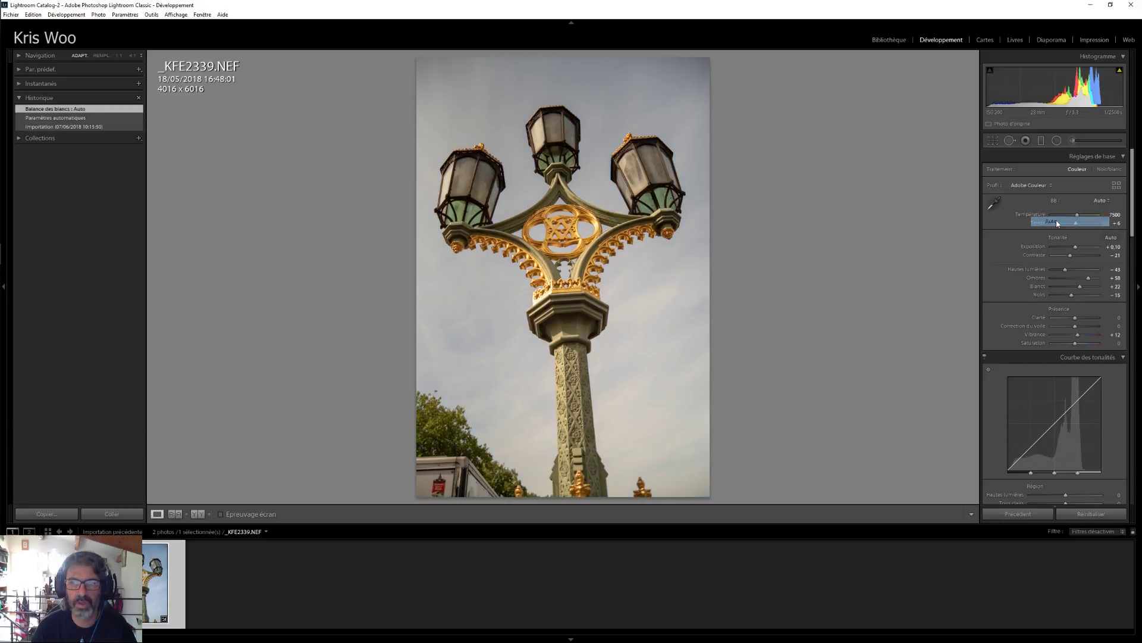
click(1102, 201)
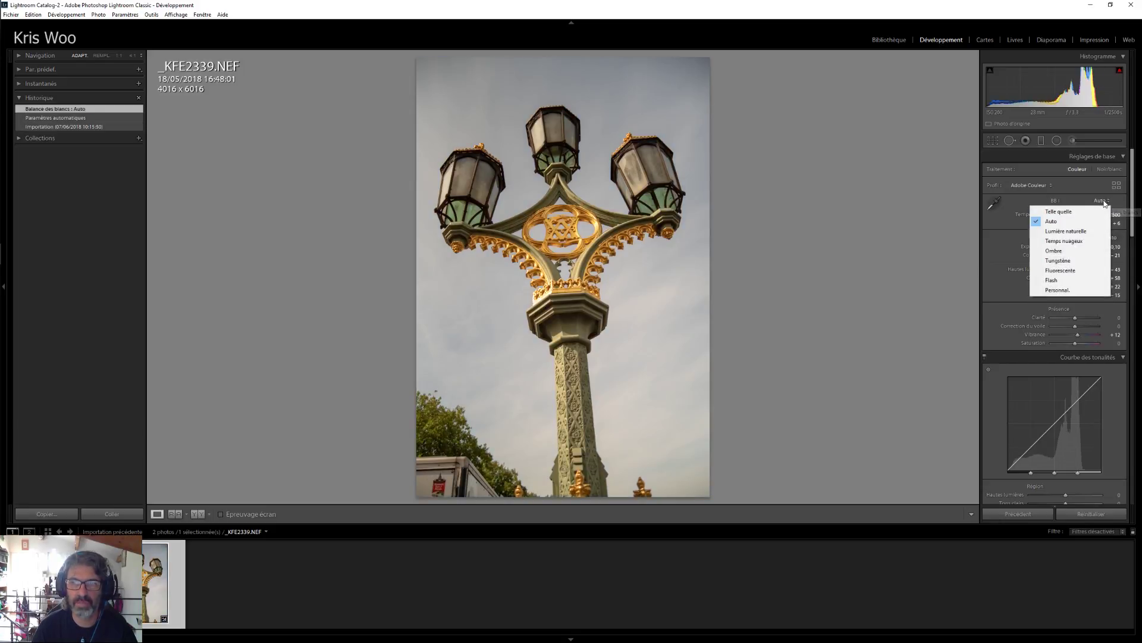
click(1065, 241)
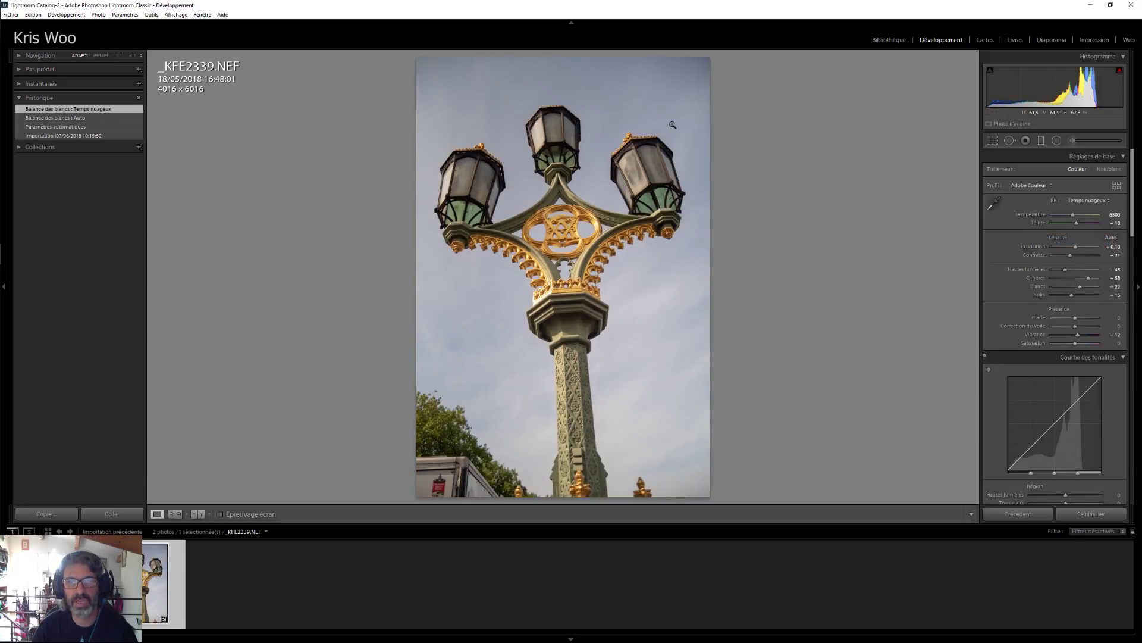
Step: Paint an adjustment brush mask over the lamppost's column with automatic masking on, and hide the red mask overlay
click(1072, 141)
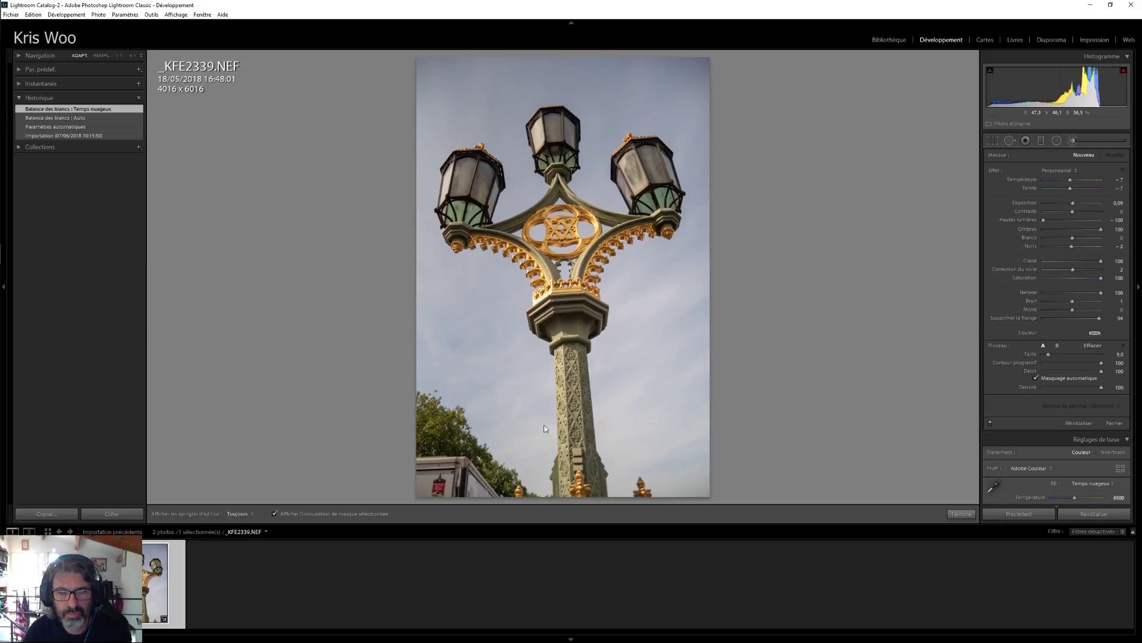
click(1036, 378)
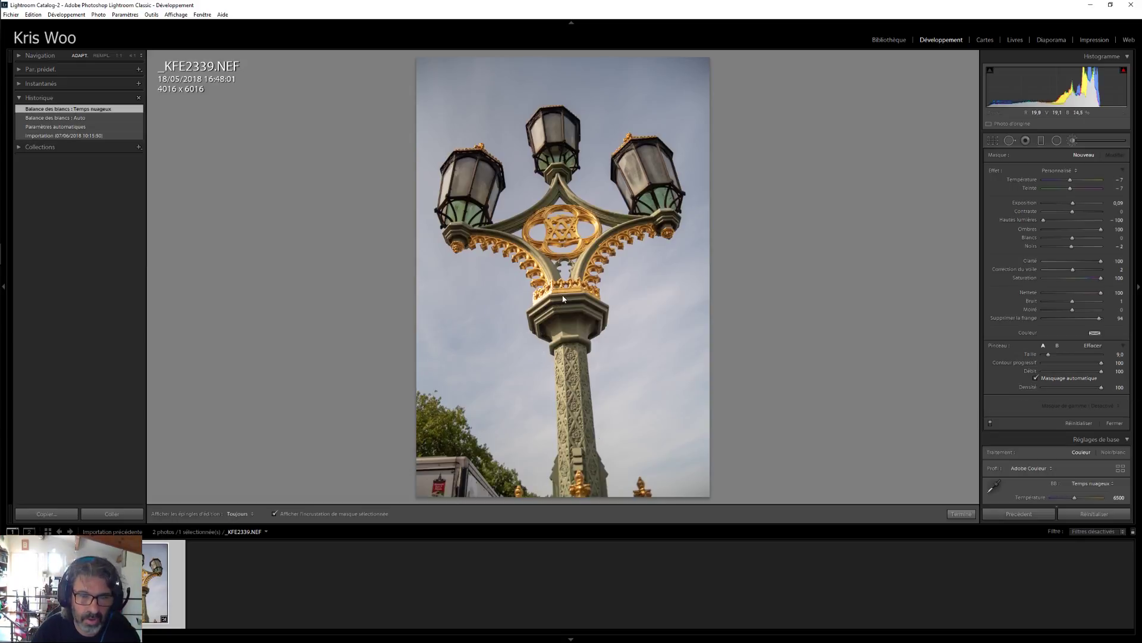
key(h)
mouse_move(555, 331)
mouse_down()
mouse_move(561, 458)
mouse_move(534, 309)
mouse_up()
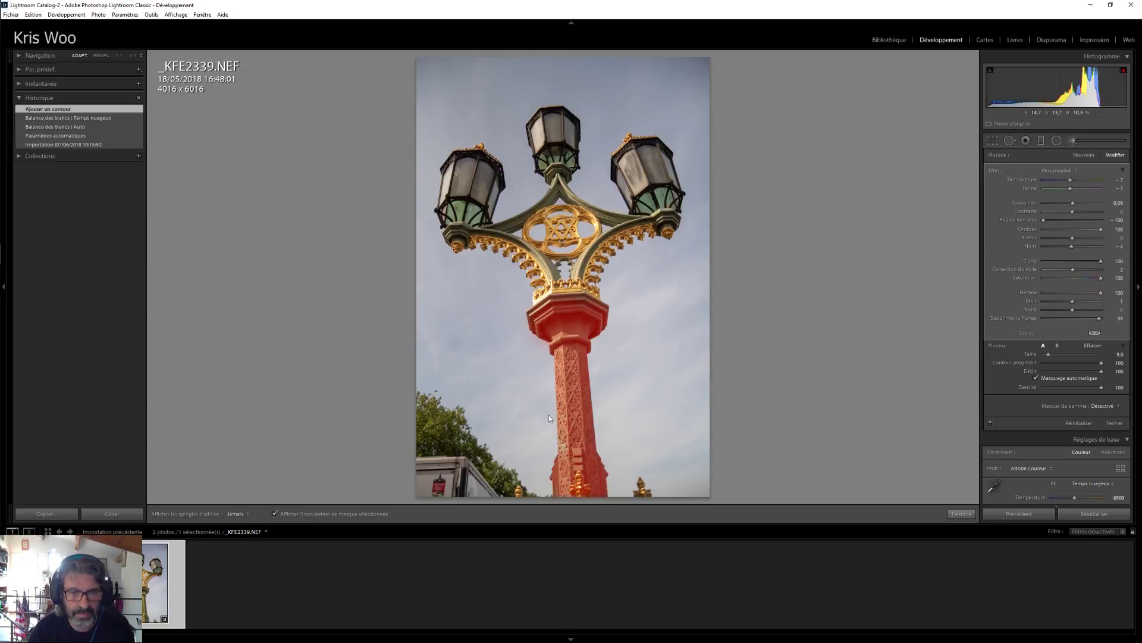
drag(658, 344, 669, 332)
key(h)
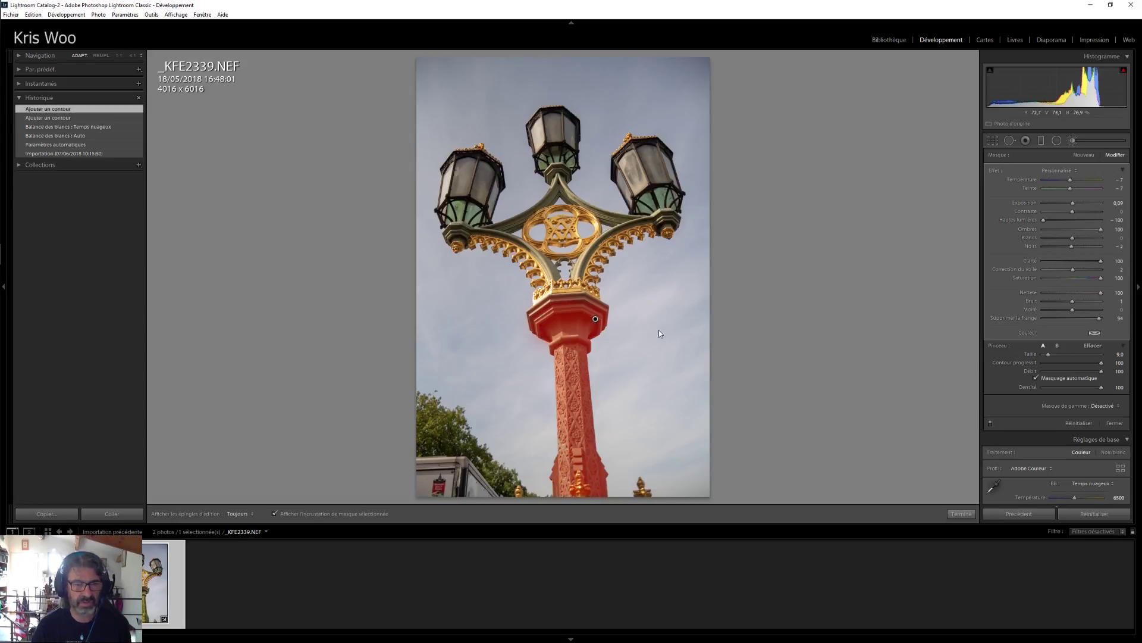
key(o)
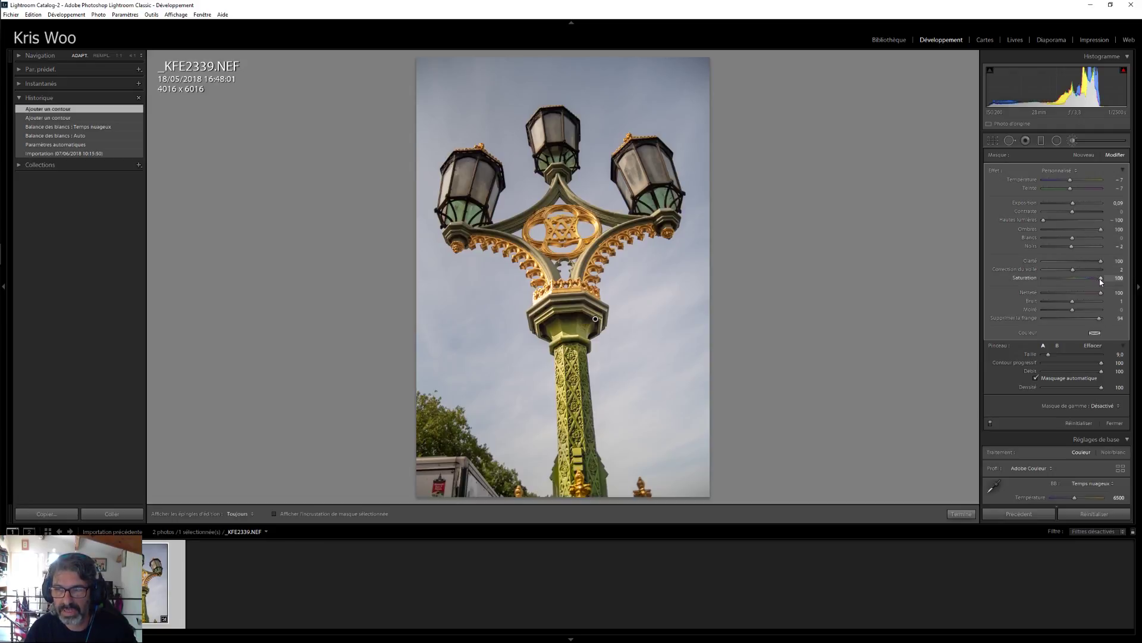
Step: Set the brushed column's saturation to 13 and its exposure to -1.46
click(1076, 279)
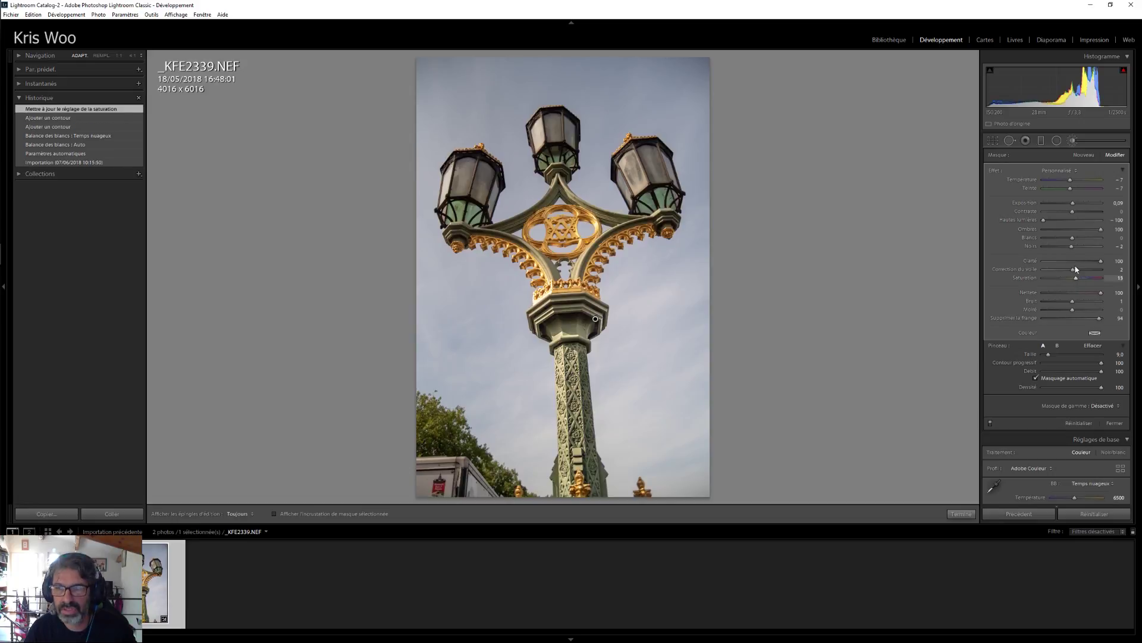
drag(1074, 205, 1062, 207)
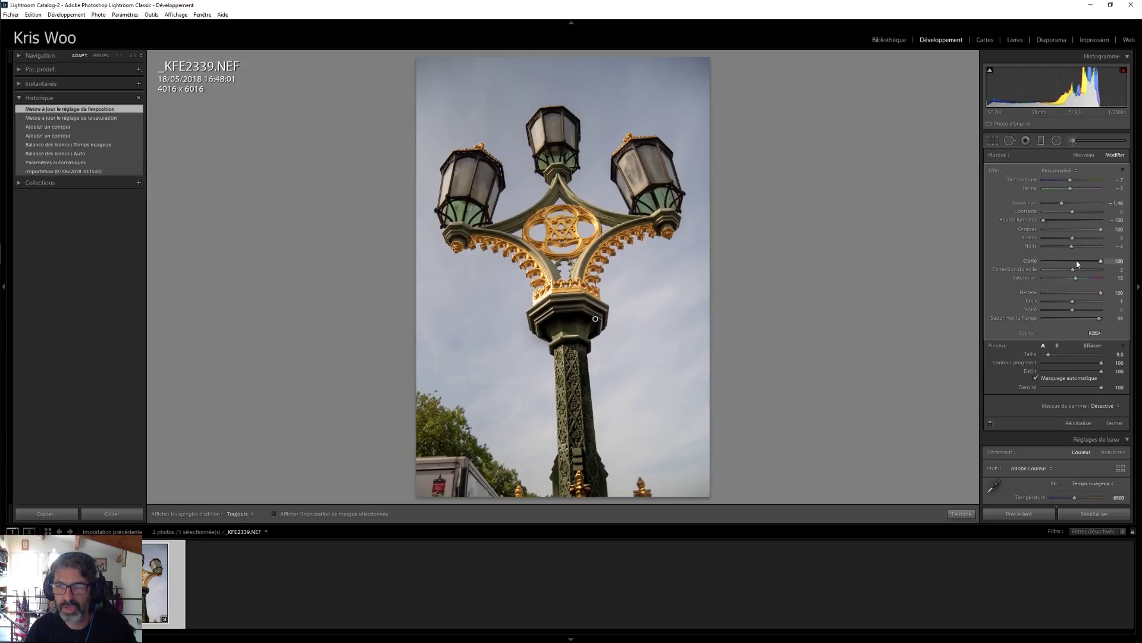
Step: Compare clarity -100 with the earlier clarity on the brushed column by undoing and redoing the change, ending with it undone
drag(1100, 263, 992, 263)
key(ctrl+z)
key(ctrl+y)
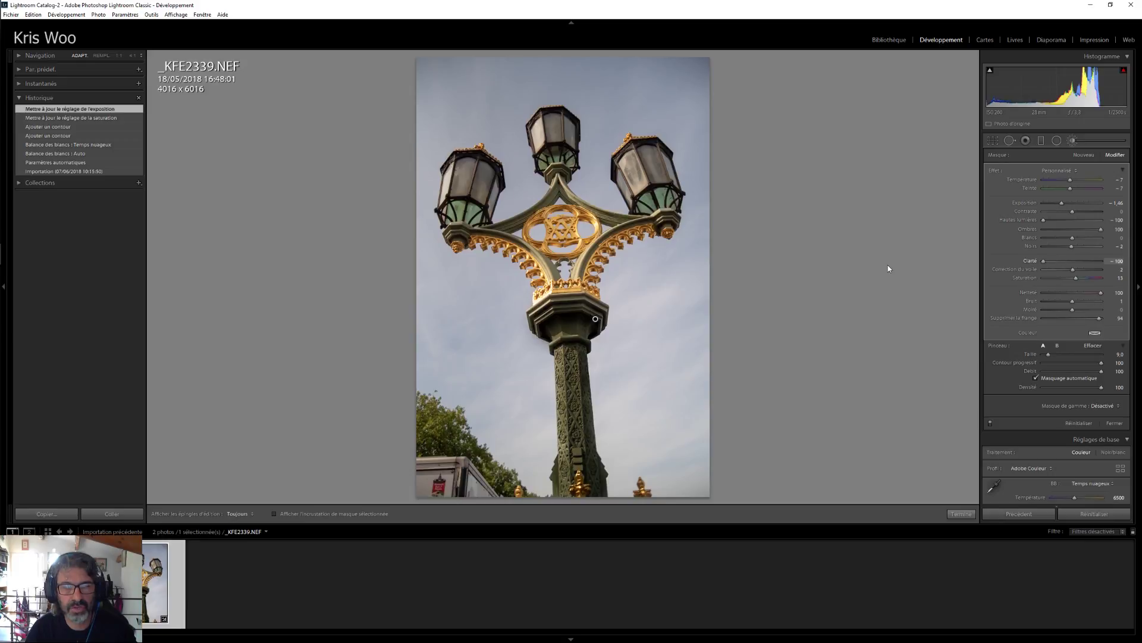
key(ctrl+z)
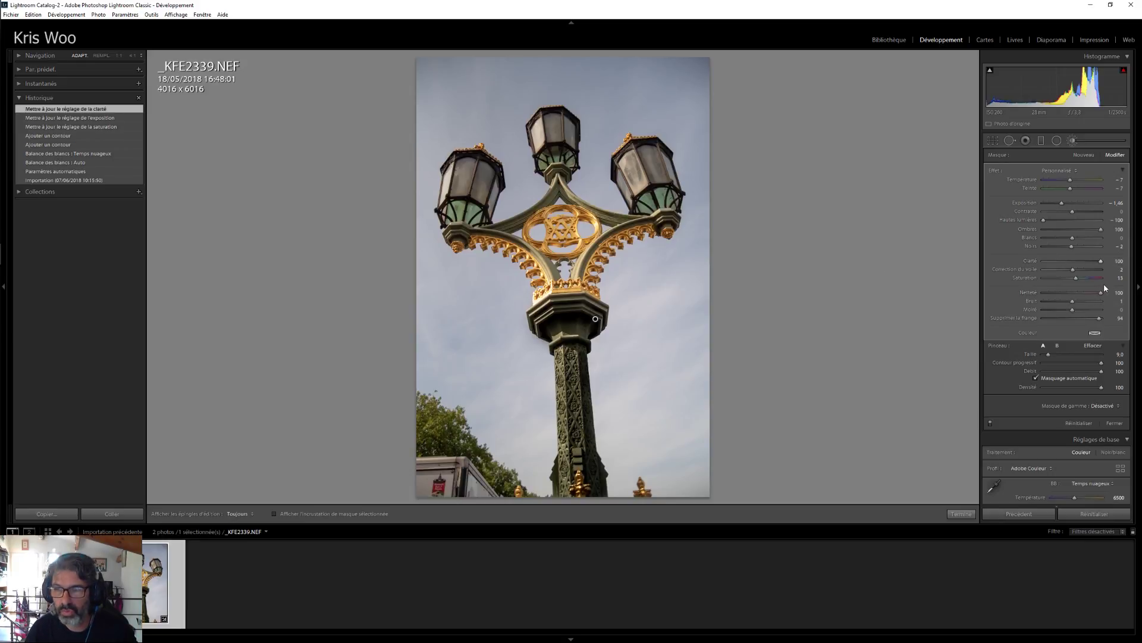
Step: Set the brushed column's sharpness, clarity, saturation and contrast to -100, and its dehaze to 100
drag(1102, 293, 1029, 299)
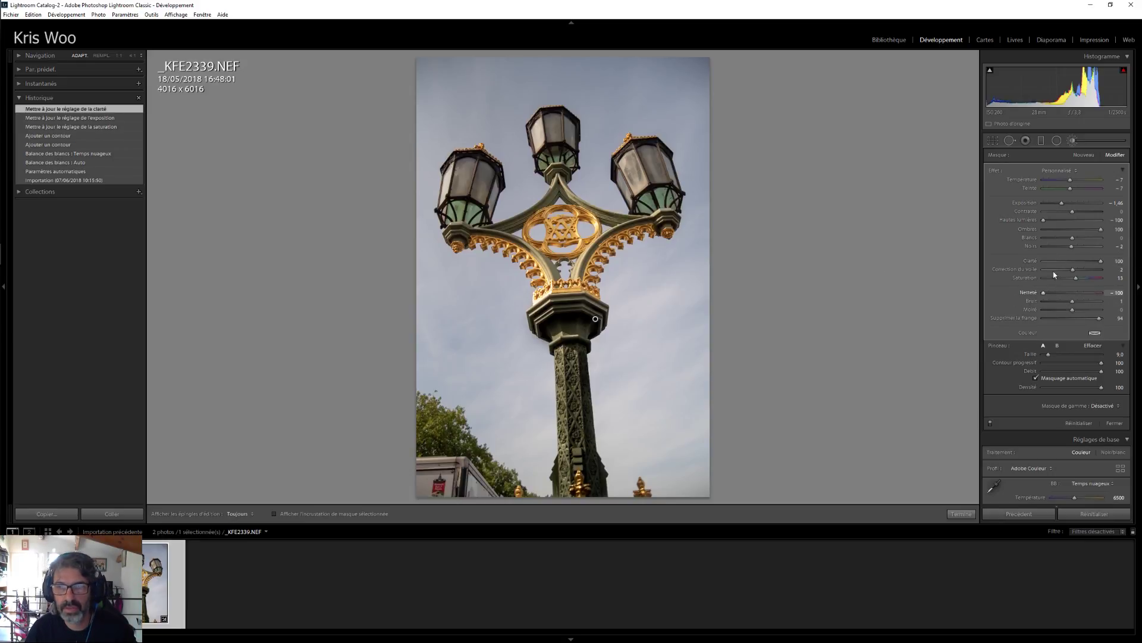
drag(1101, 261, 1012, 265)
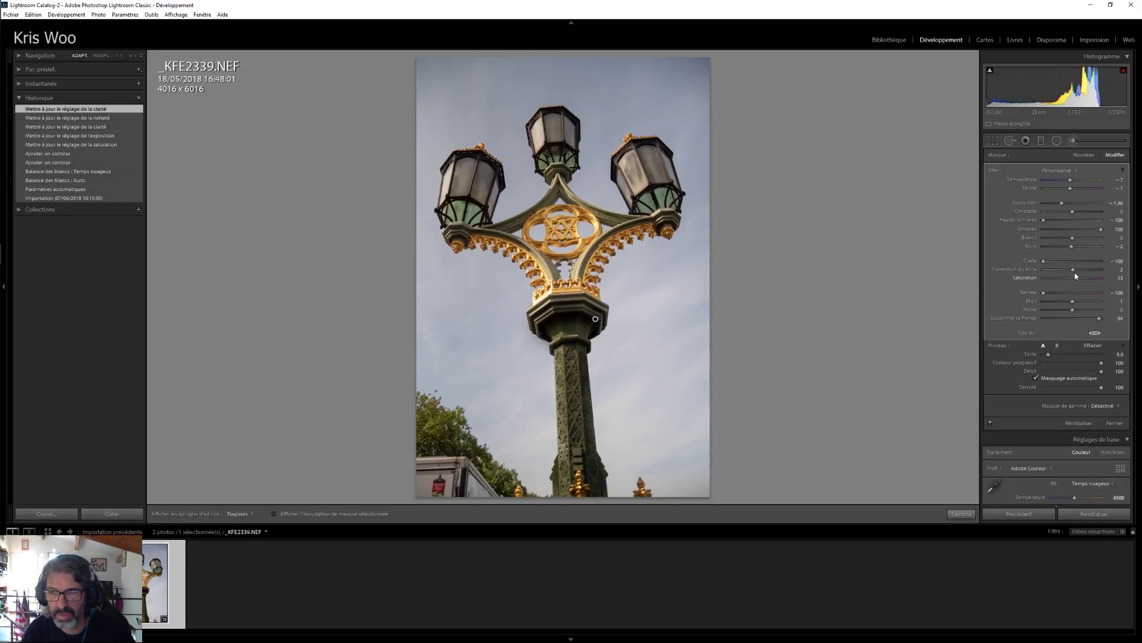
drag(1077, 272, 1116, 271)
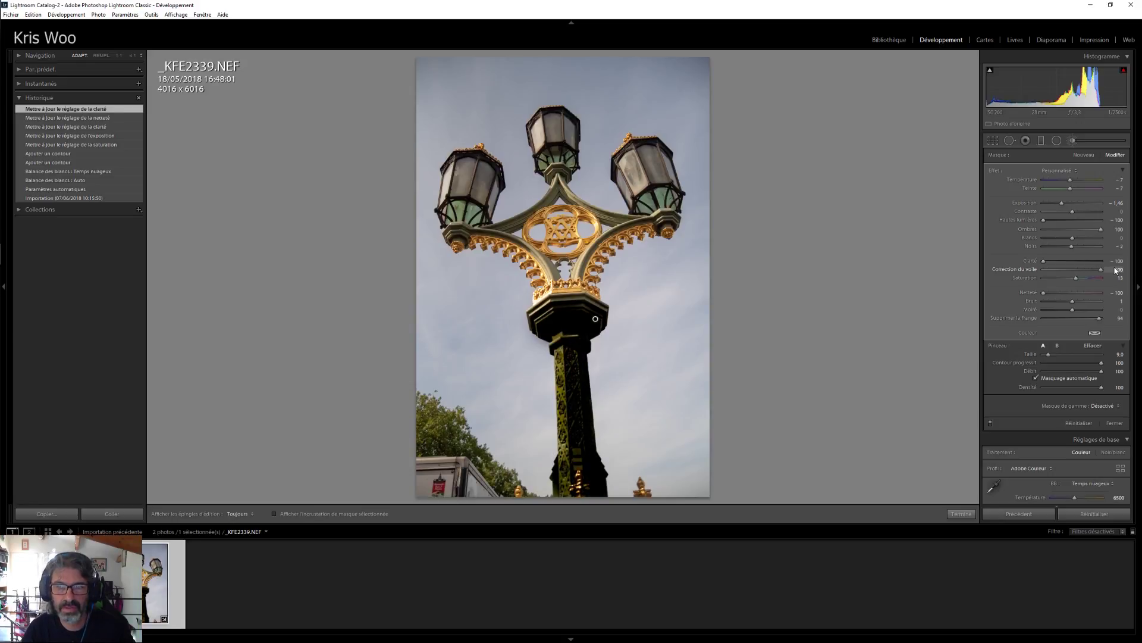
drag(1075, 278, 1007, 286)
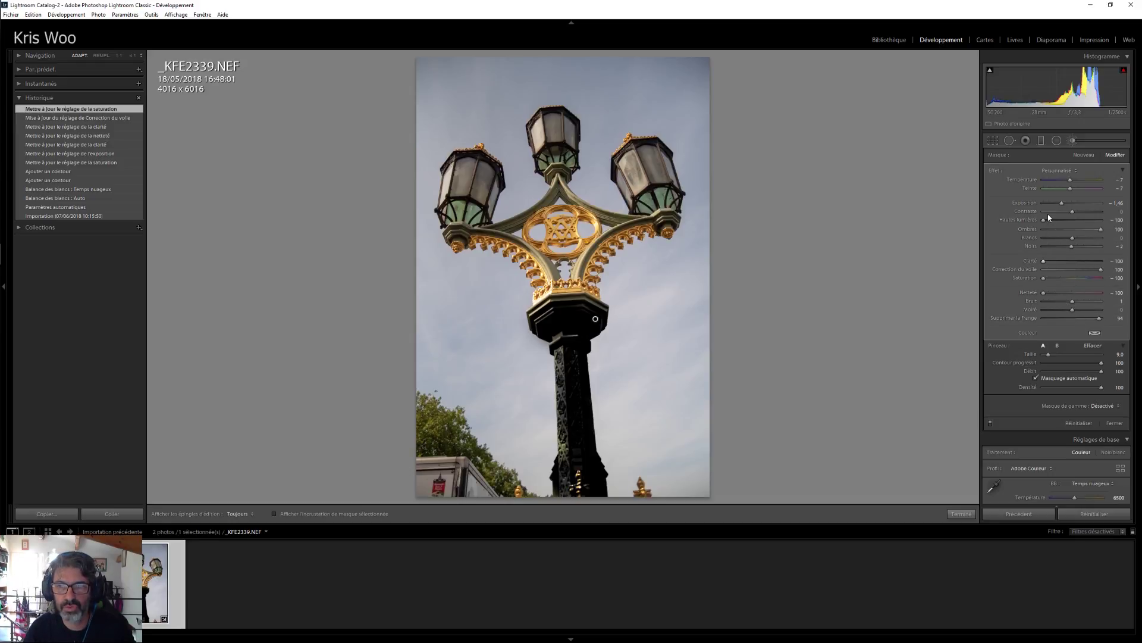
drag(1075, 213, 1101, 211)
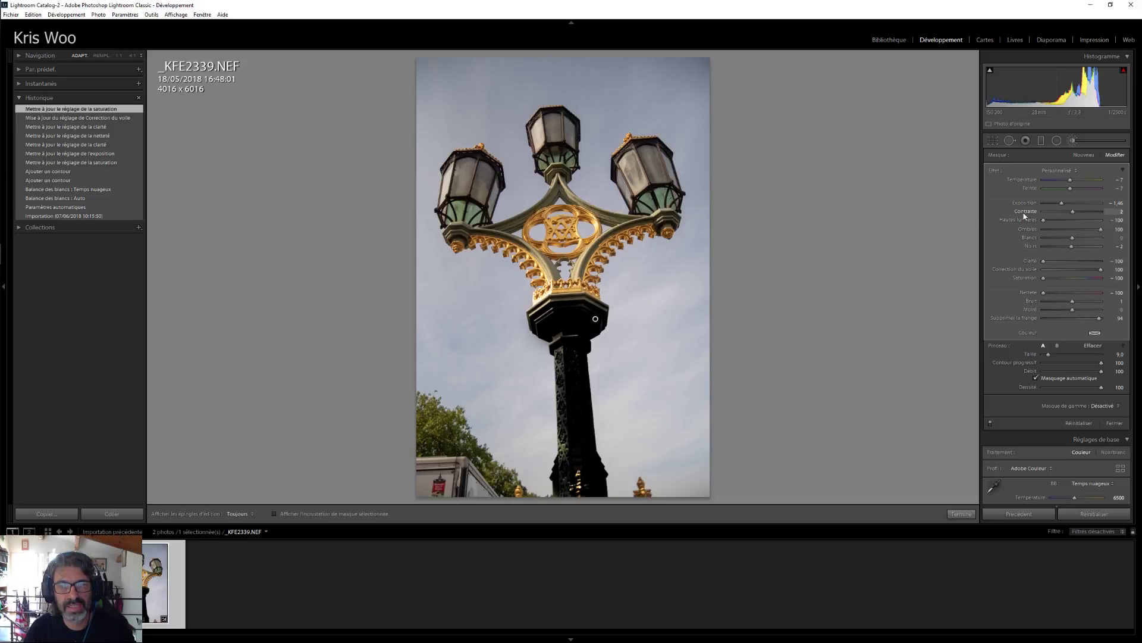
drag(1024, 216, 941, 213)
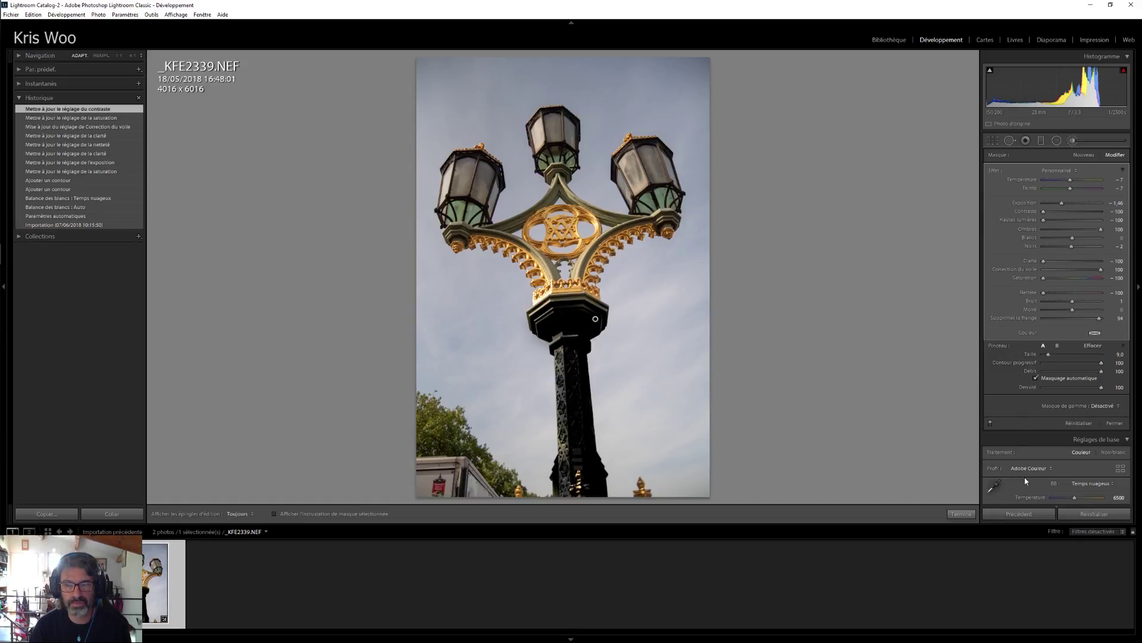
Step: Apply the previously developed photo's settings to the lamppost photo
click(1019, 514)
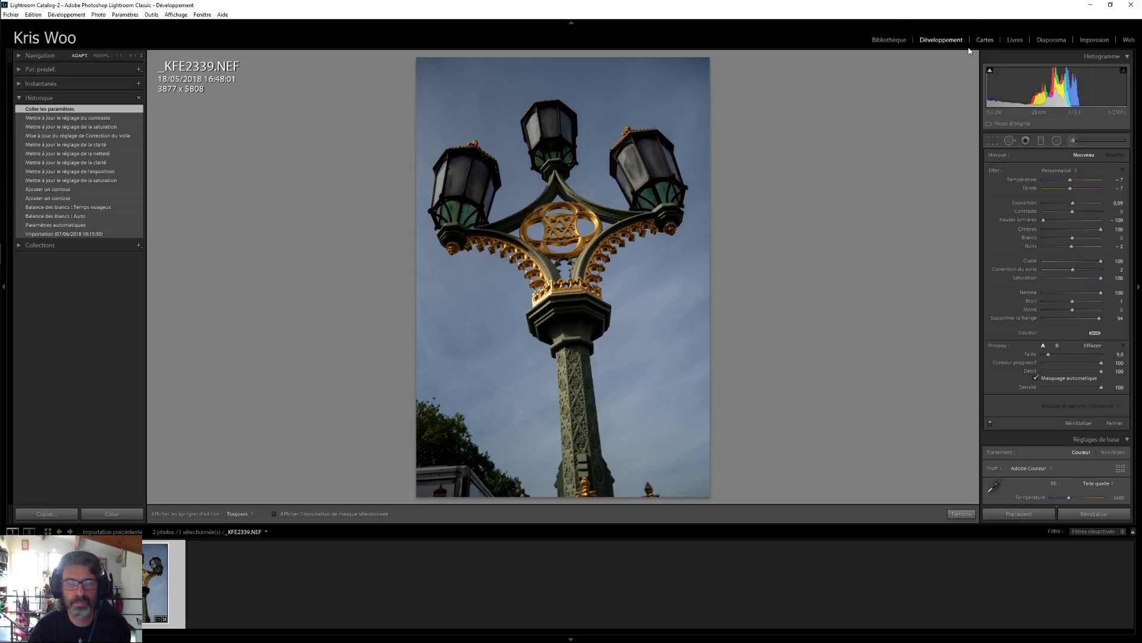
Step: Review the lamppost photo's export options for location, file naming, format, sizing, sharpening and metadata, and close them without exporting
right_click(172, 582)
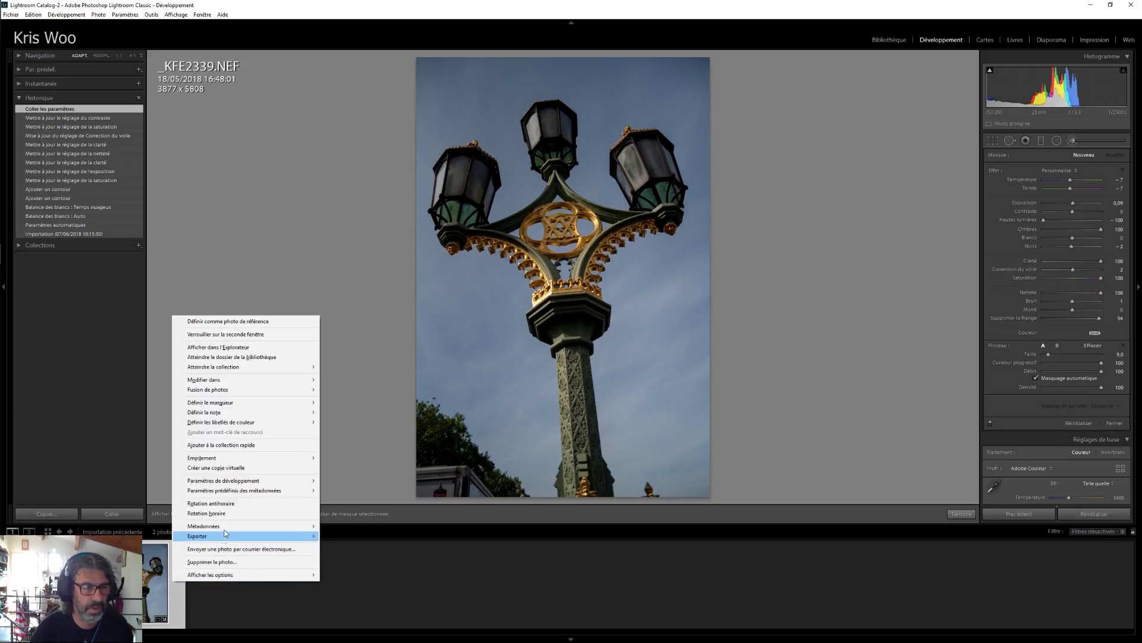
mouse_move(226, 536)
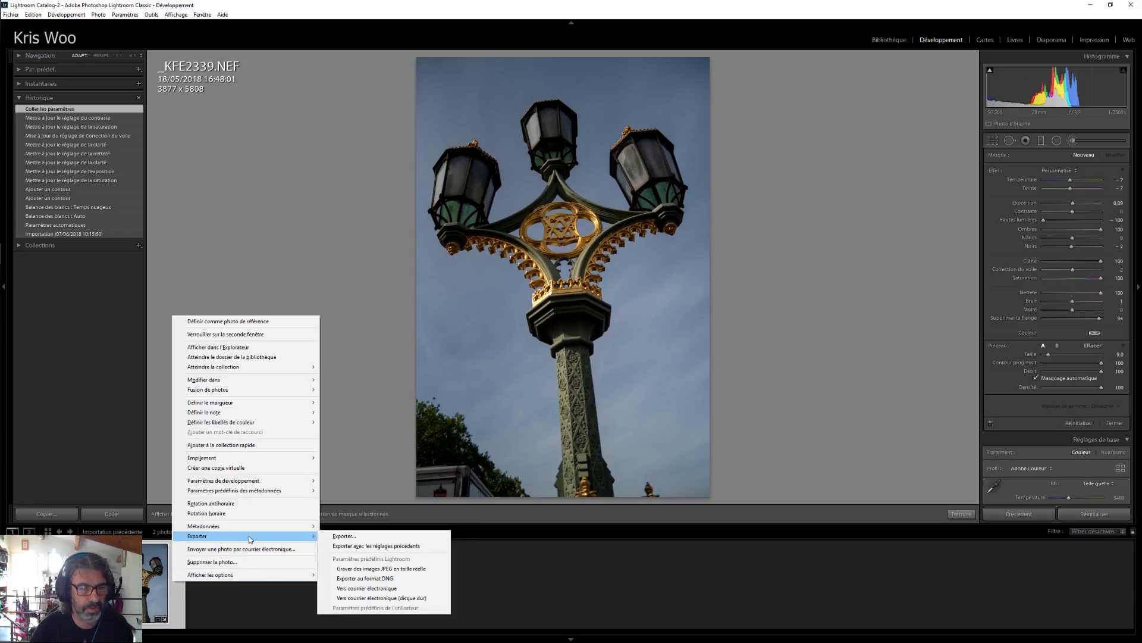
click(344, 537)
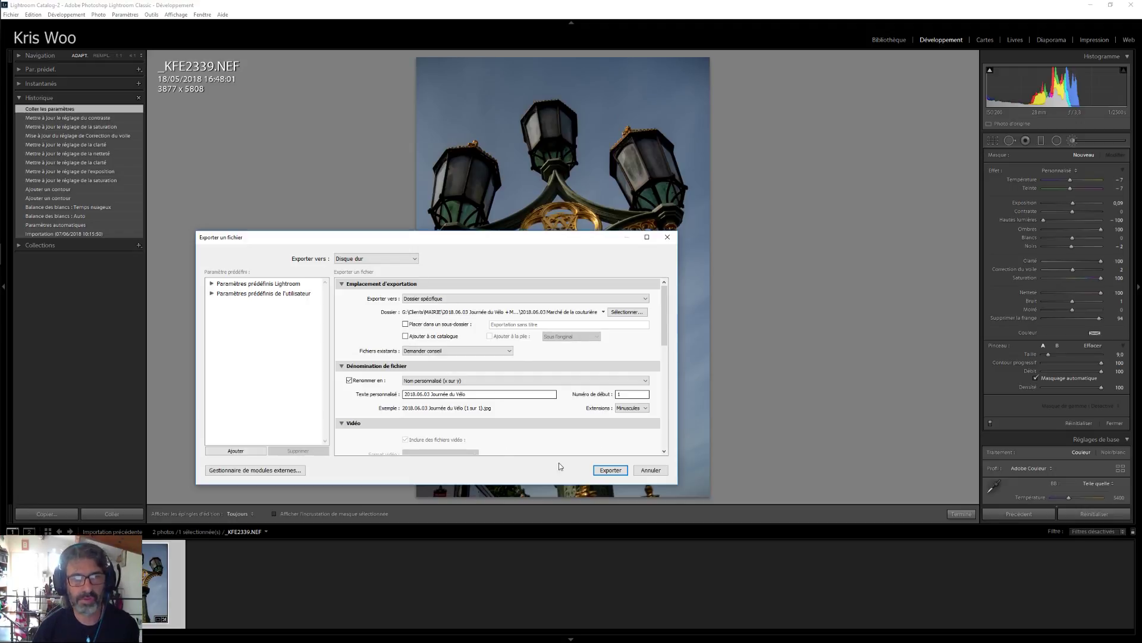
drag(665, 321, 666, 368)
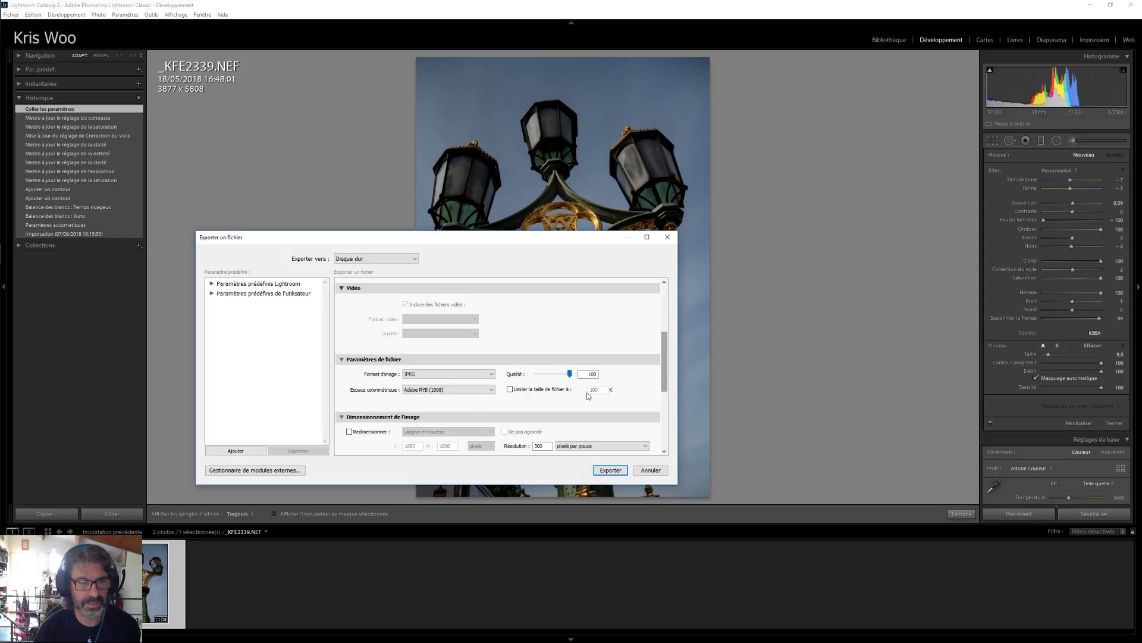
drag(666, 360, 666, 397)
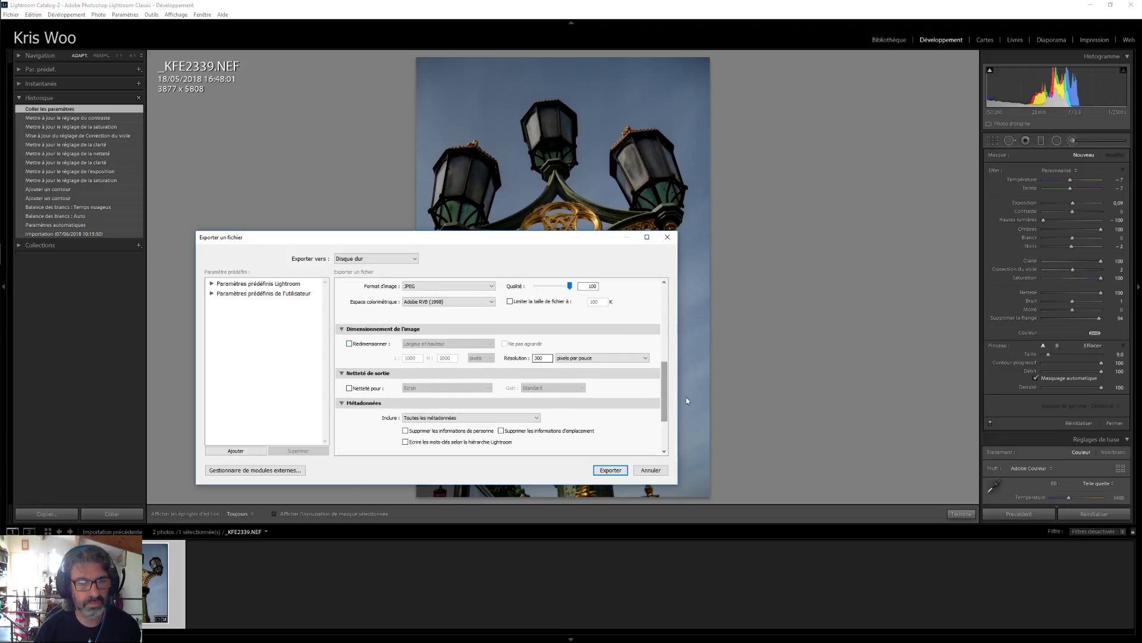
drag(666, 390, 673, 312)
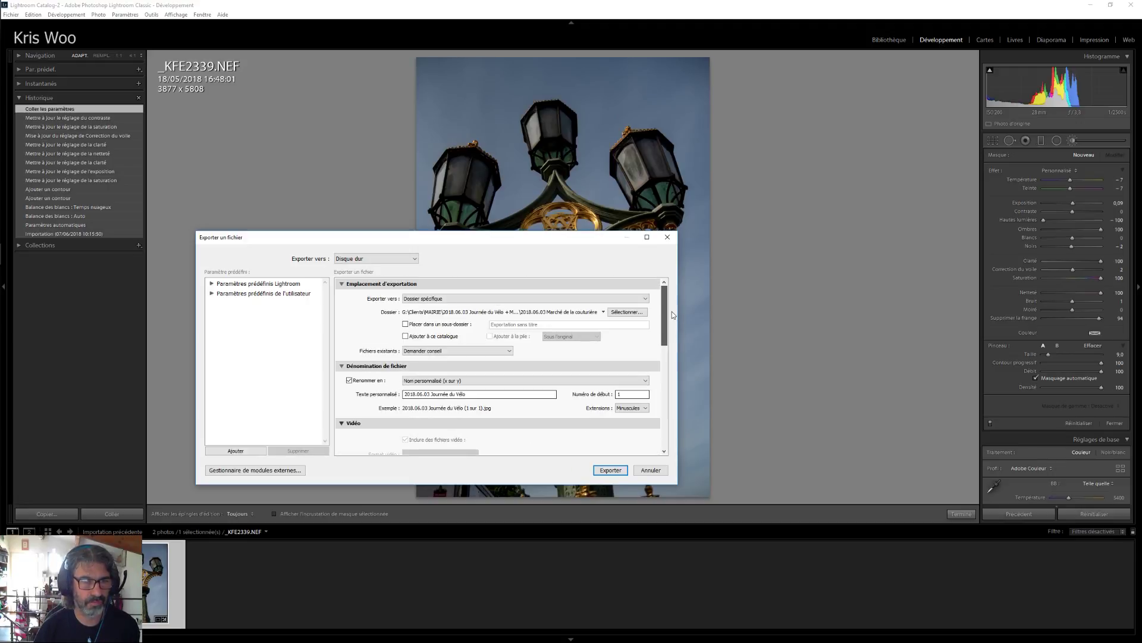
click(667, 237)
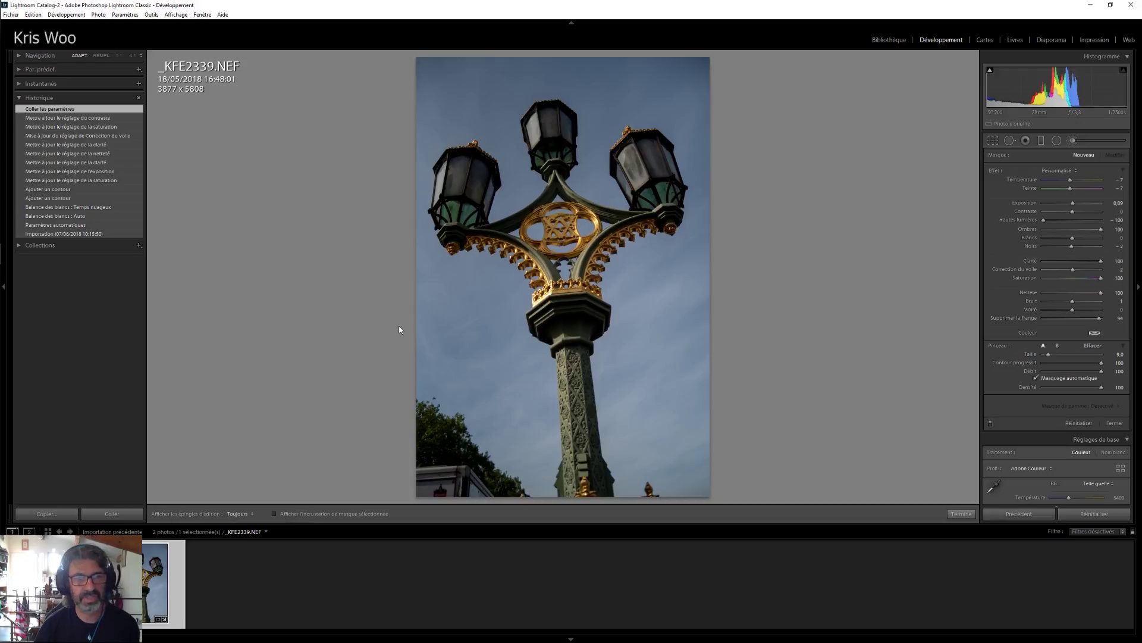